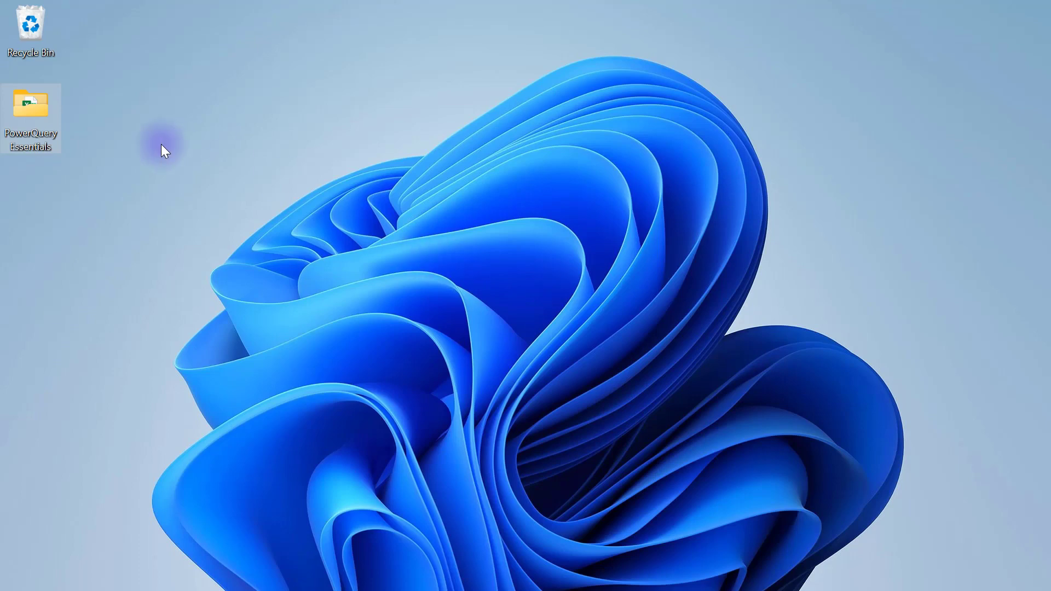
# Open the PowerQuery Essentials folder, maximize its window, and open the 5. Unpivot workbook in Excel
pyautogui.doubleClick(23, 107)
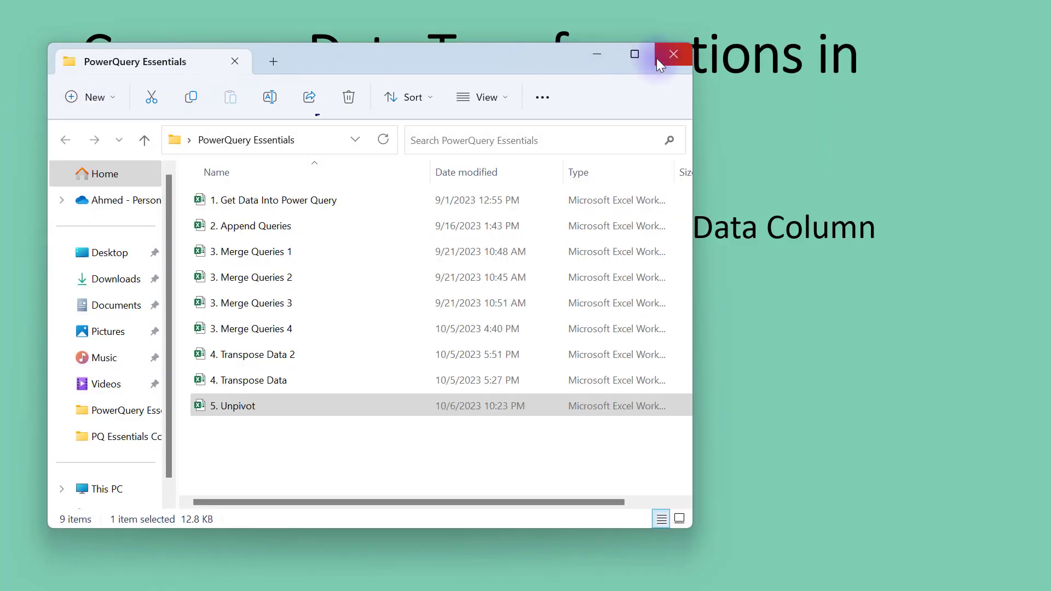
pyautogui.click(635, 54)
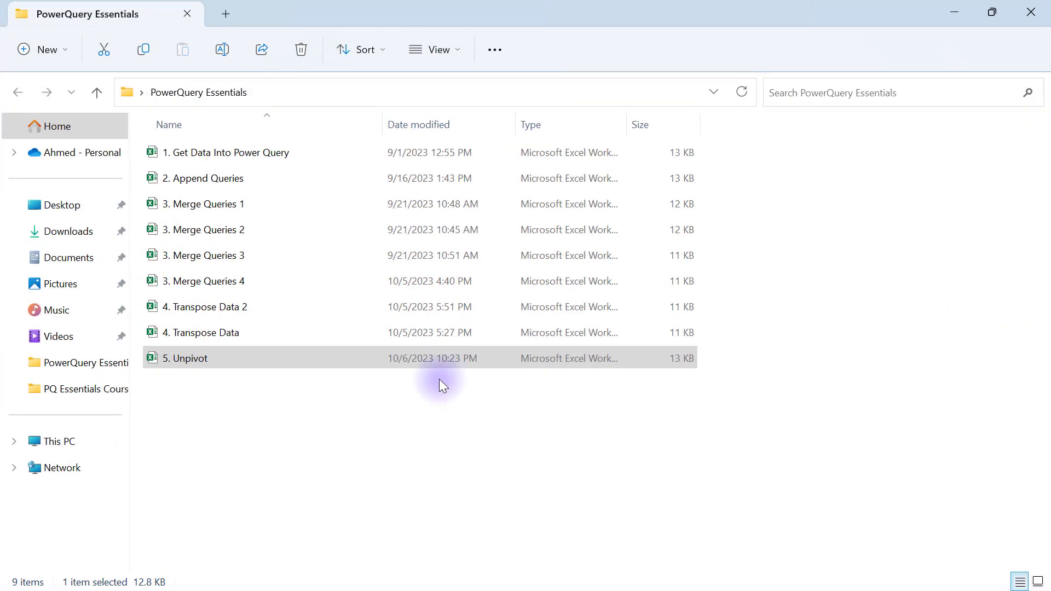
pyautogui.click(196, 365)
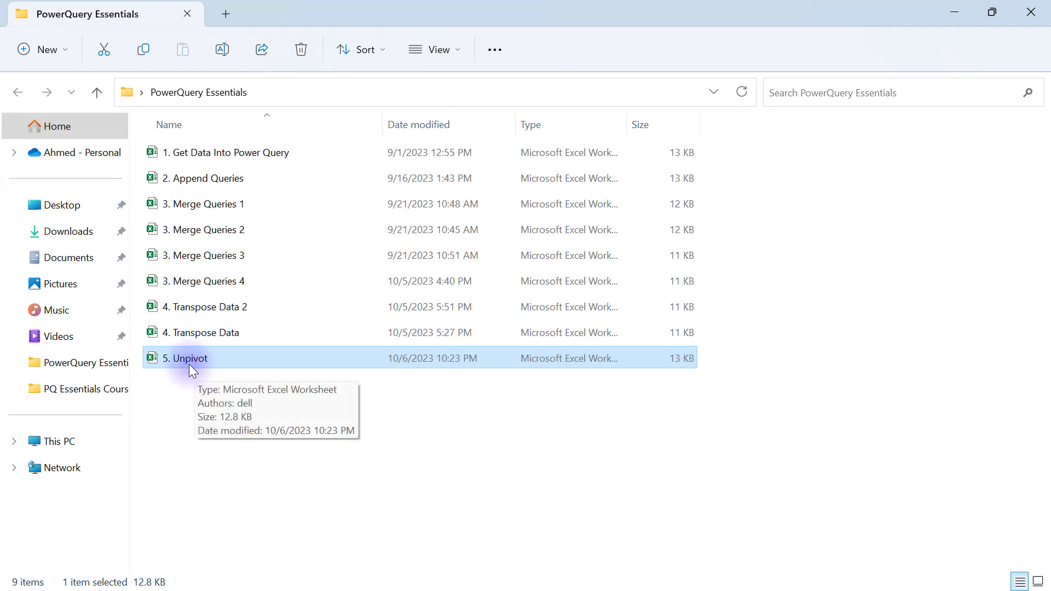
pyautogui.doubleClick(189, 362)
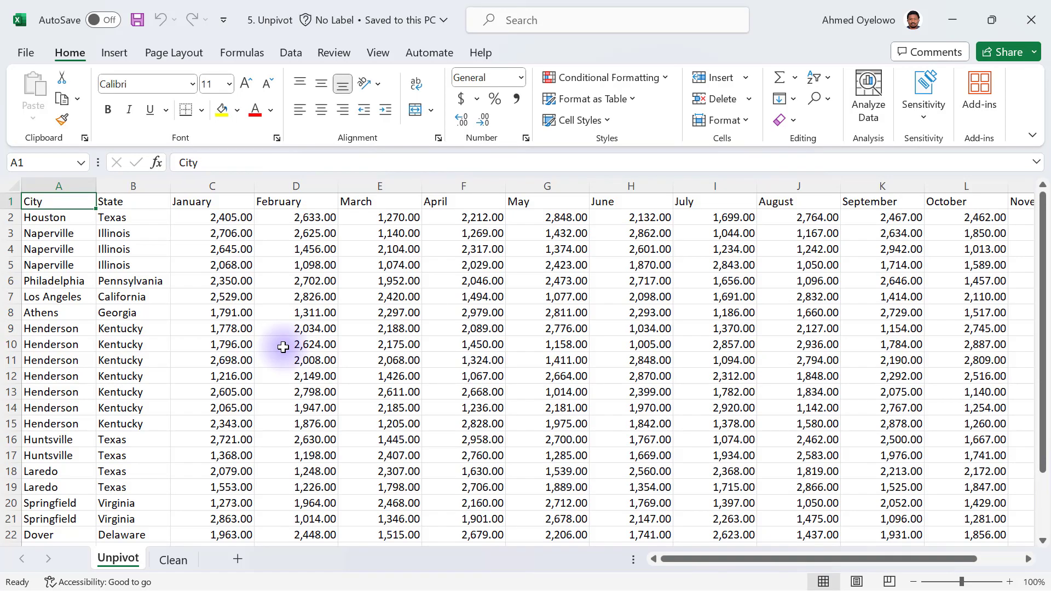
pyautogui.click(176, 557)
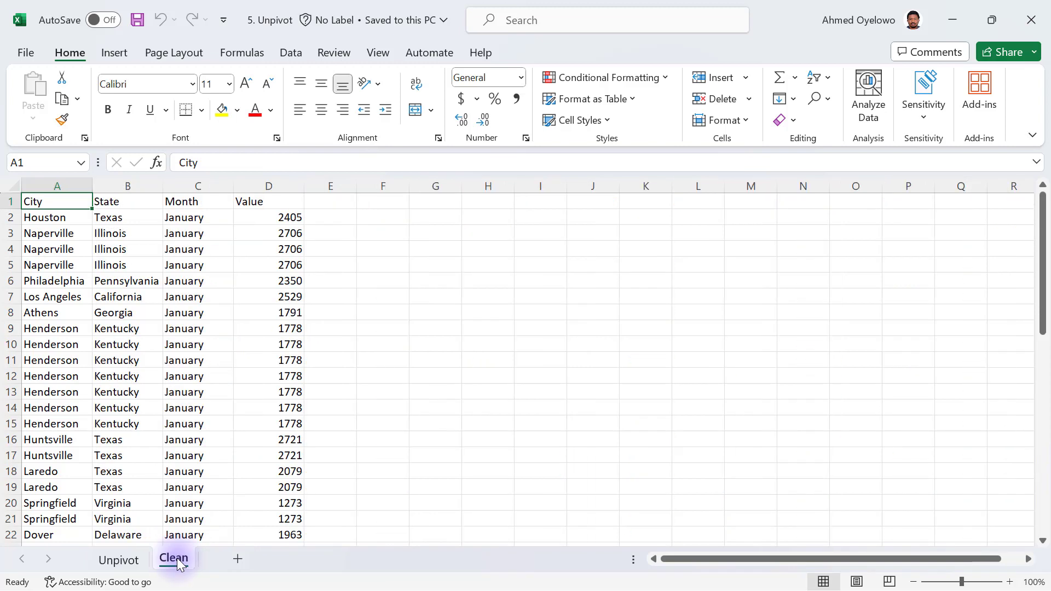
pyautogui.click(113, 561)
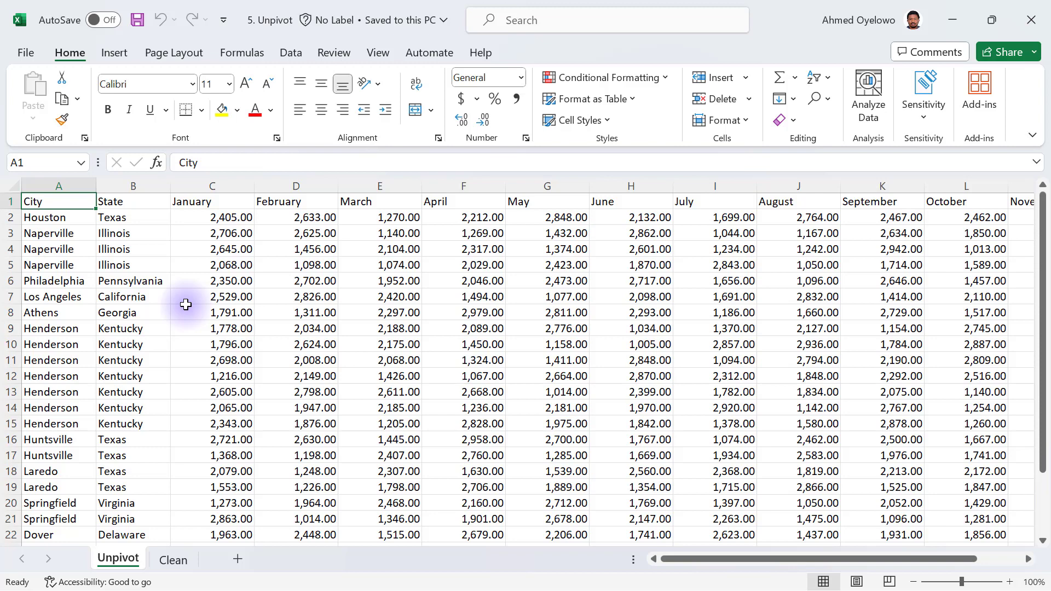
pyautogui.press('Down')
pyautogui.hotkey('ctrl', 'shift', 'Down')
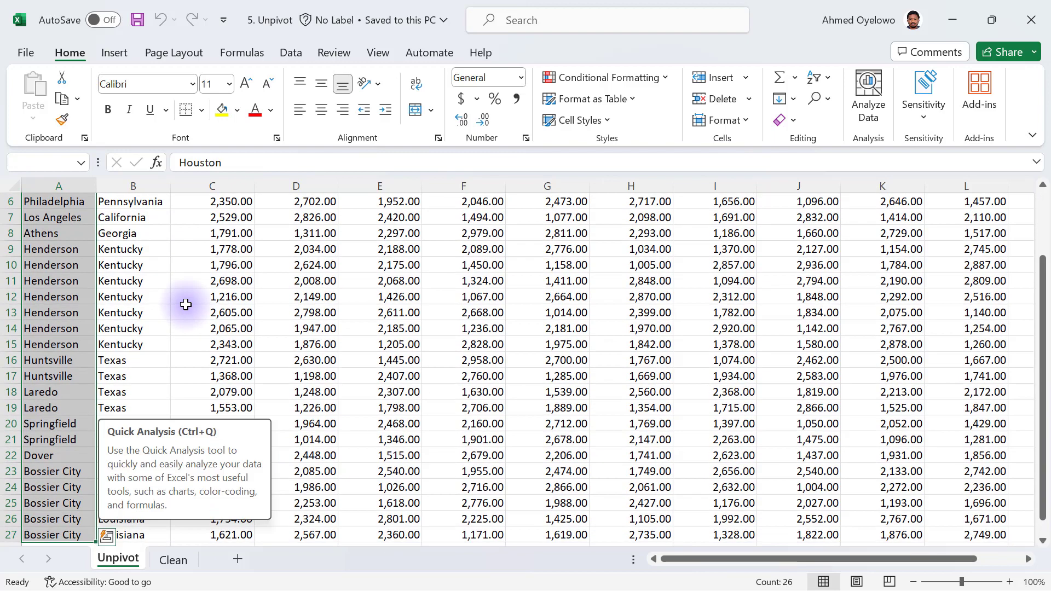
pyautogui.hotkey('ctrl', 'Home')
pyautogui.press('Right')
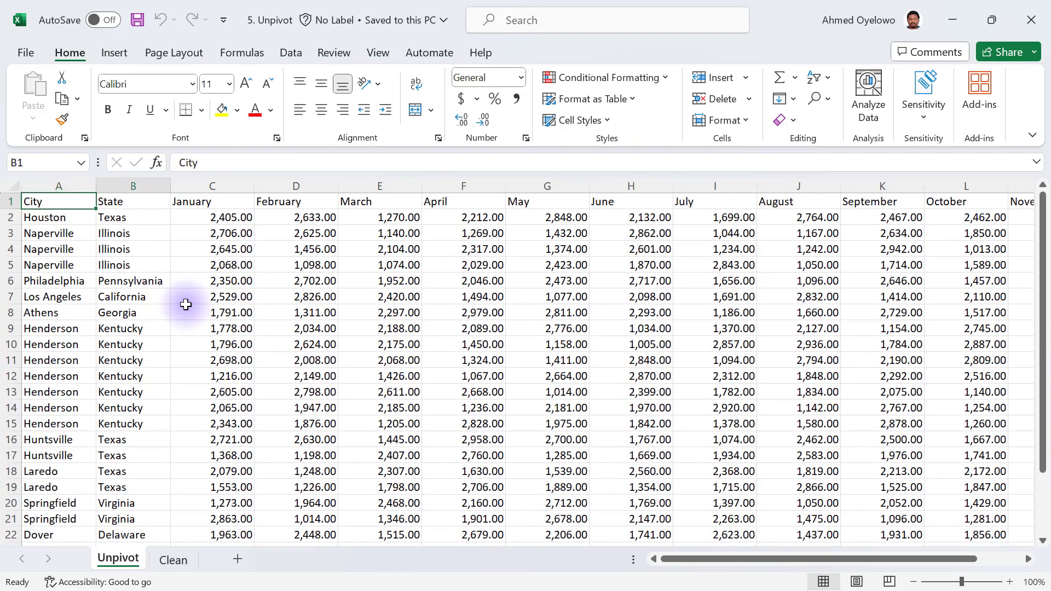
pyautogui.press('Down')
pyautogui.hotkey('ctrl', 'shift', 'Down')
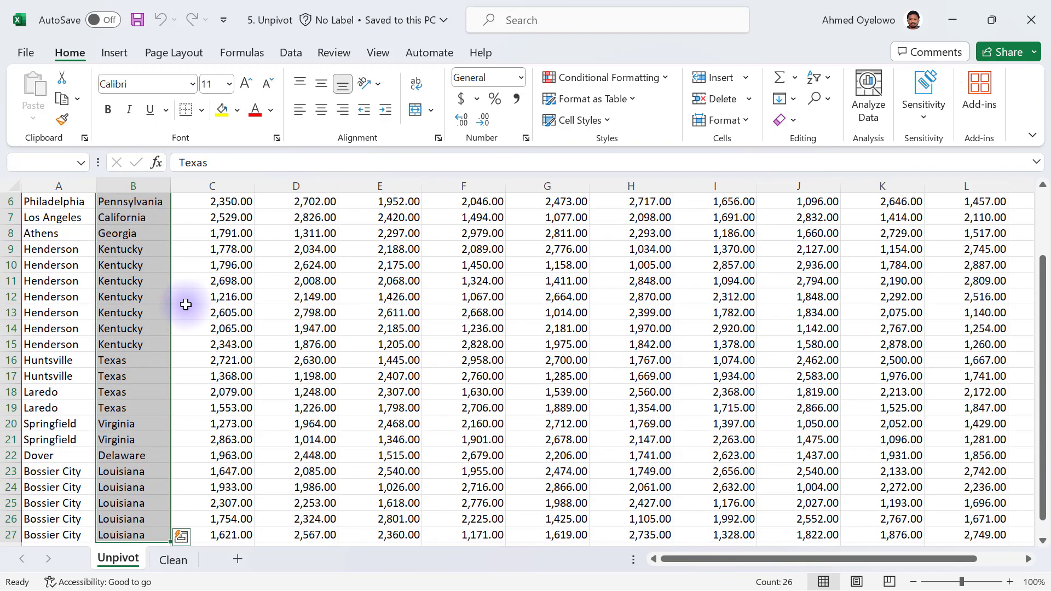
pyautogui.press('Up')
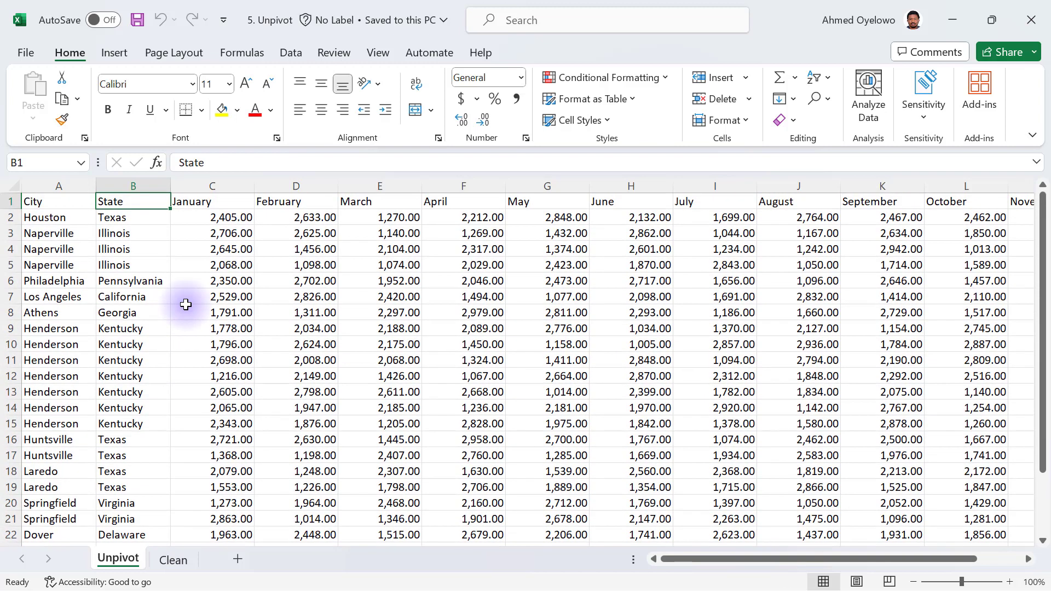
pyautogui.press('Right')
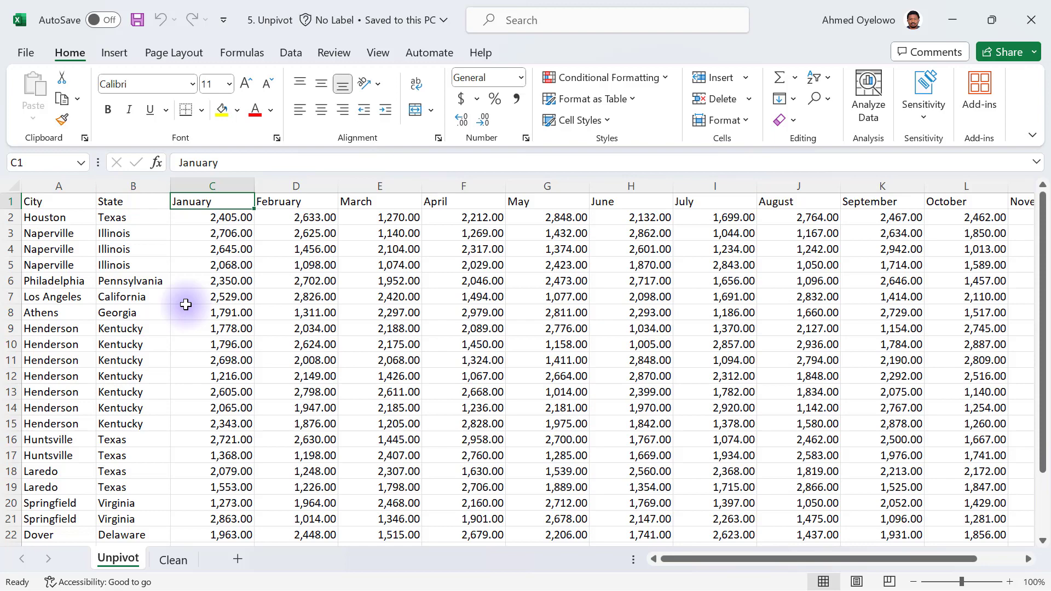
pyautogui.hotkey('ctrl', 'Right')
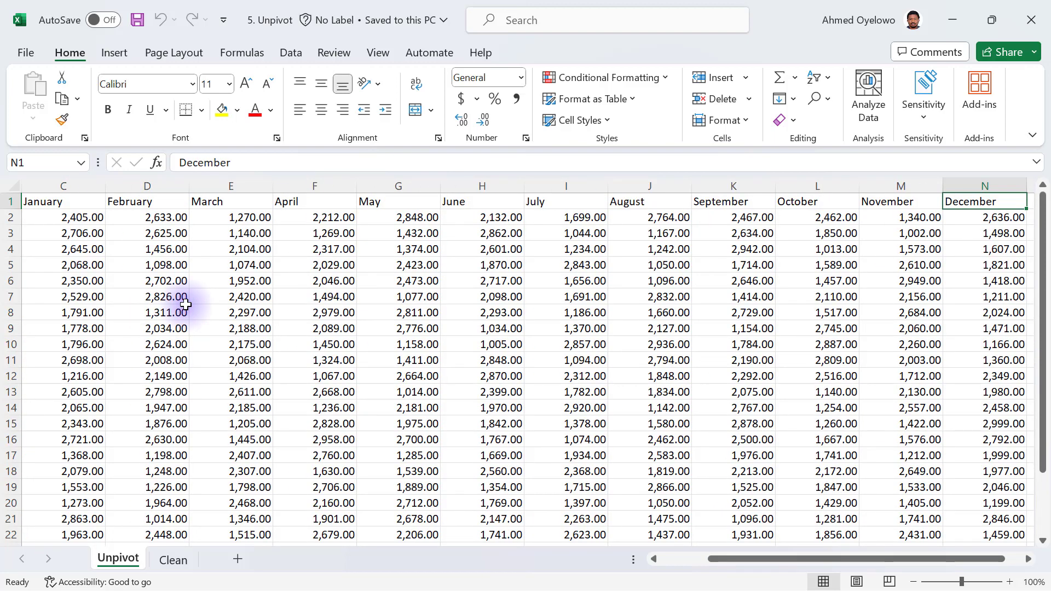
pyautogui.hotkey('ctrl', 'Left')
pyautogui.press('Right')
pyautogui.press('Right')
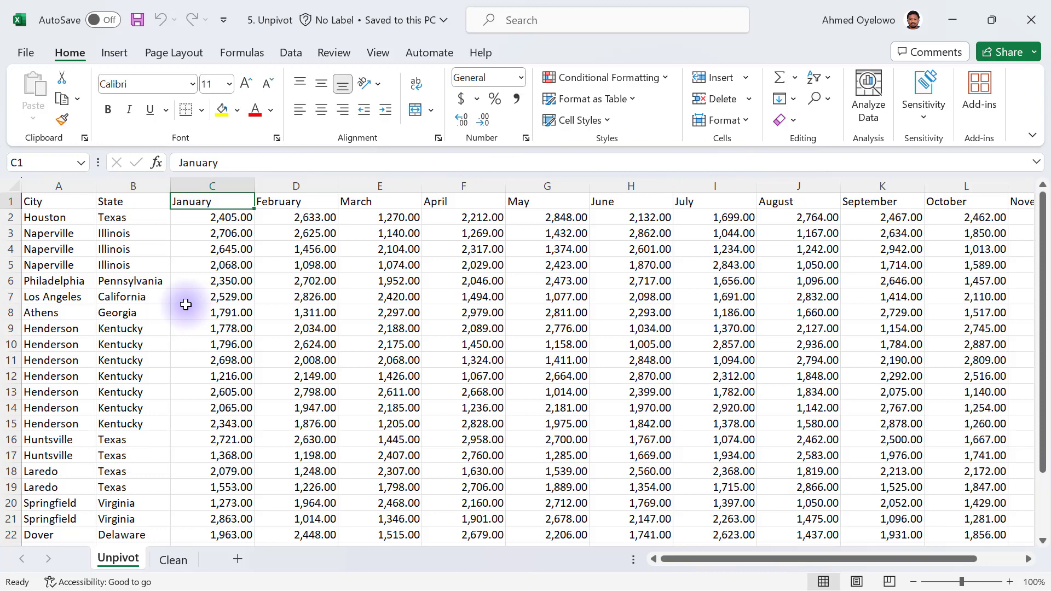
pyautogui.press('Left')
pyautogui.press('Left')
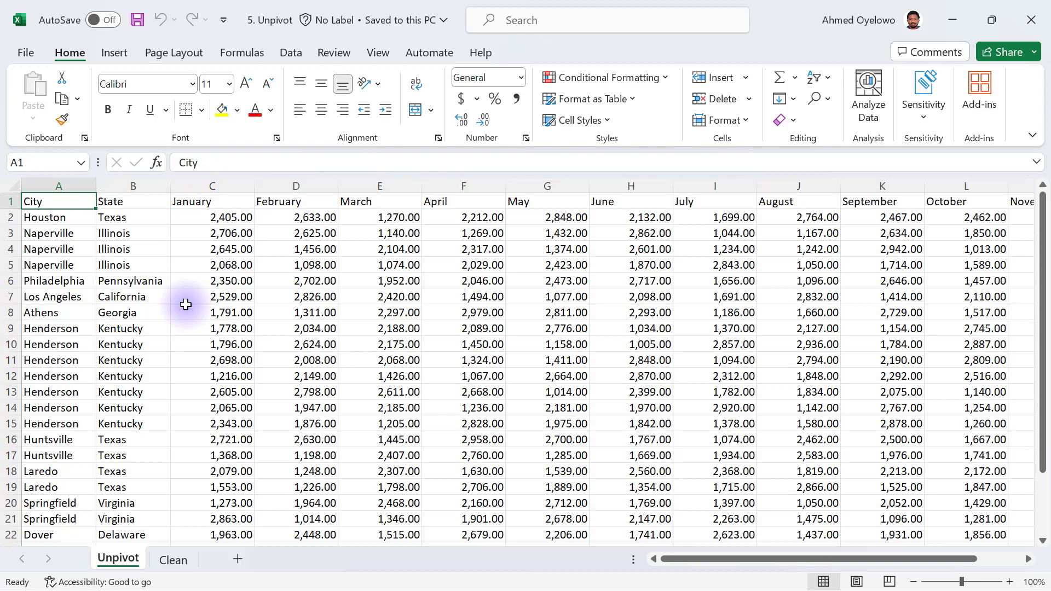
pyautogui.hotkey('ctrl', 'shift', 'Down')
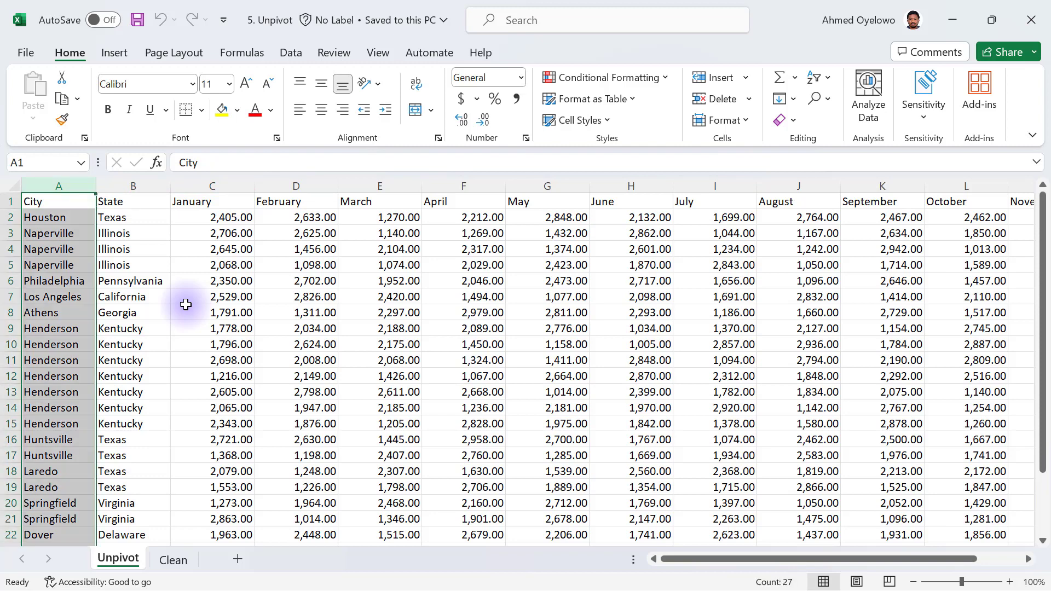
pyautogui.press('Right')
pyautogui.hotkey('ctrl', 'shift', 'Down')
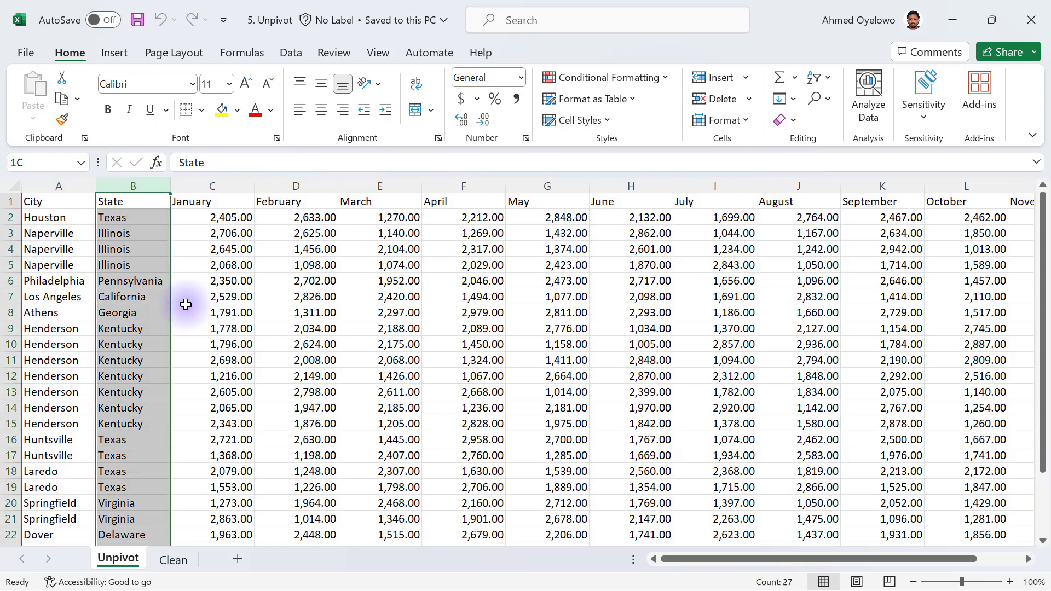
pyautogui.press('Right')
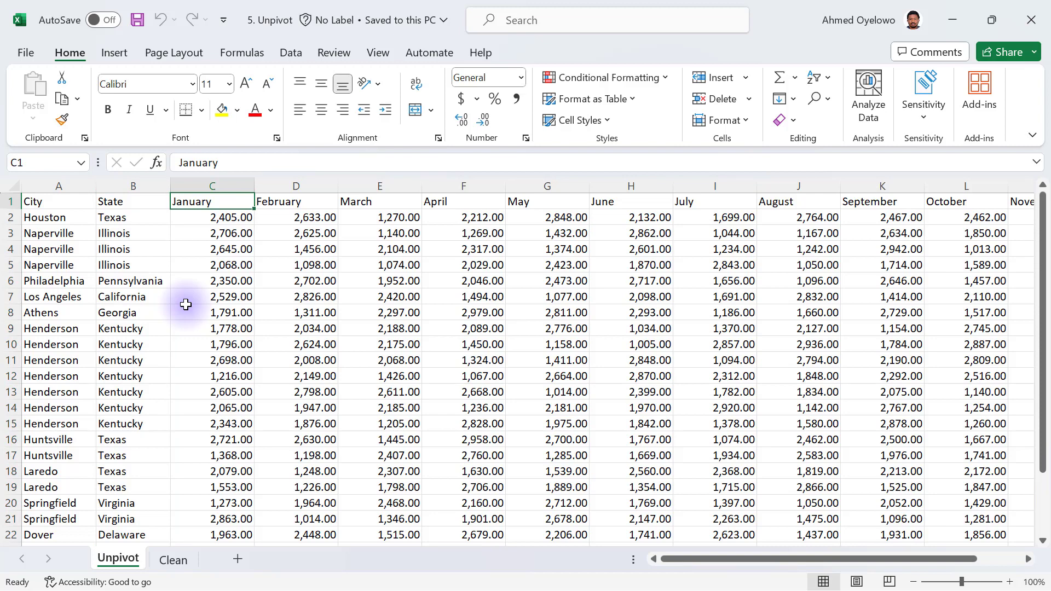
# On the Unpivot sheet, select the January–December month headers, then all January sales values
pyautogui.hotkey('ctrl', 'shift', 'Right')
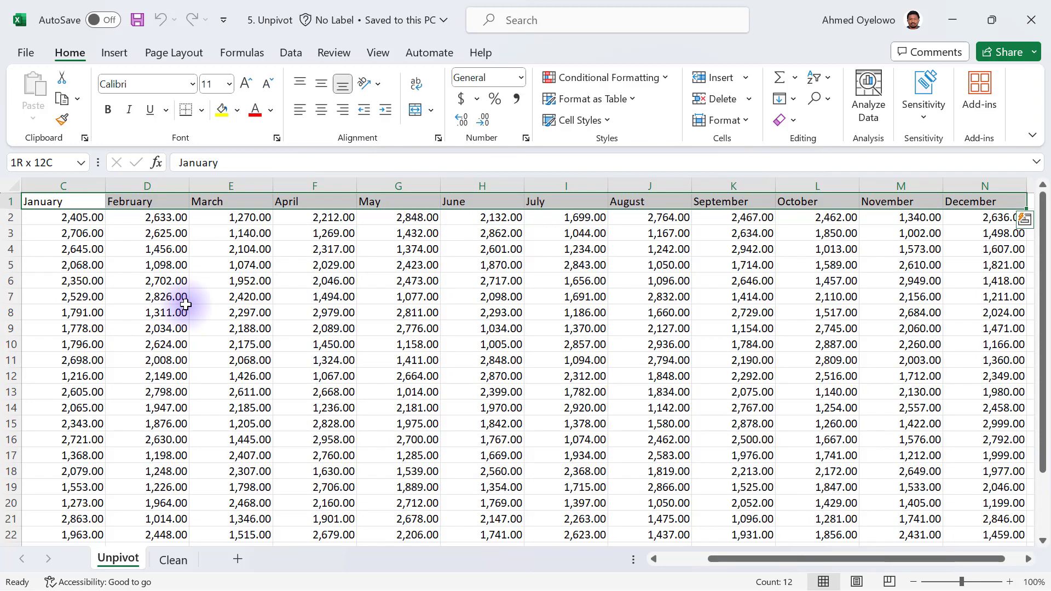
pyautogui.press('Left')
pyautogui.press('Left')
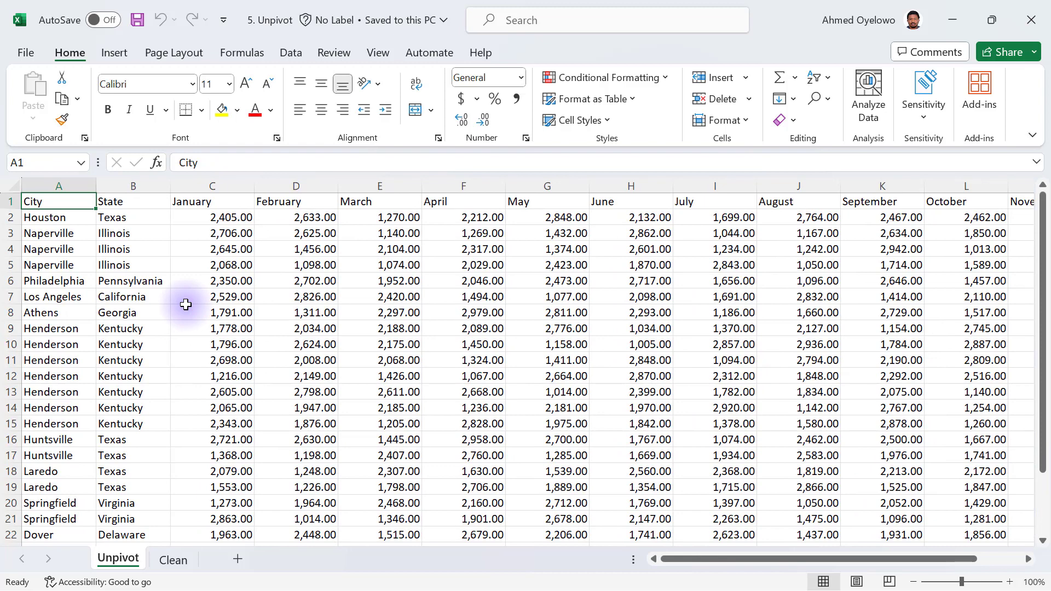
pyautogui.press('Right')
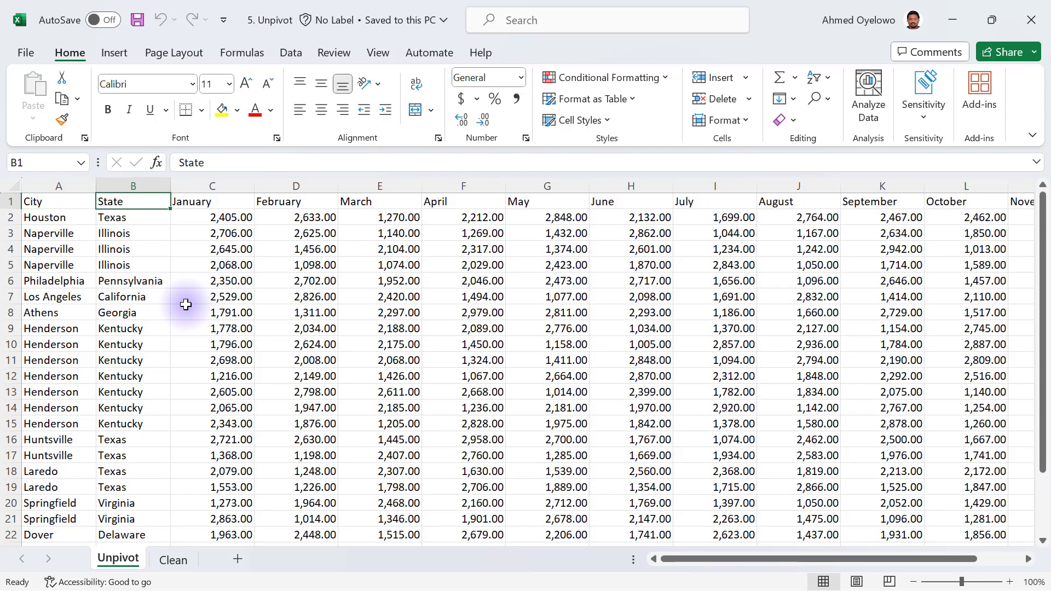
pyautogui.press('Right')
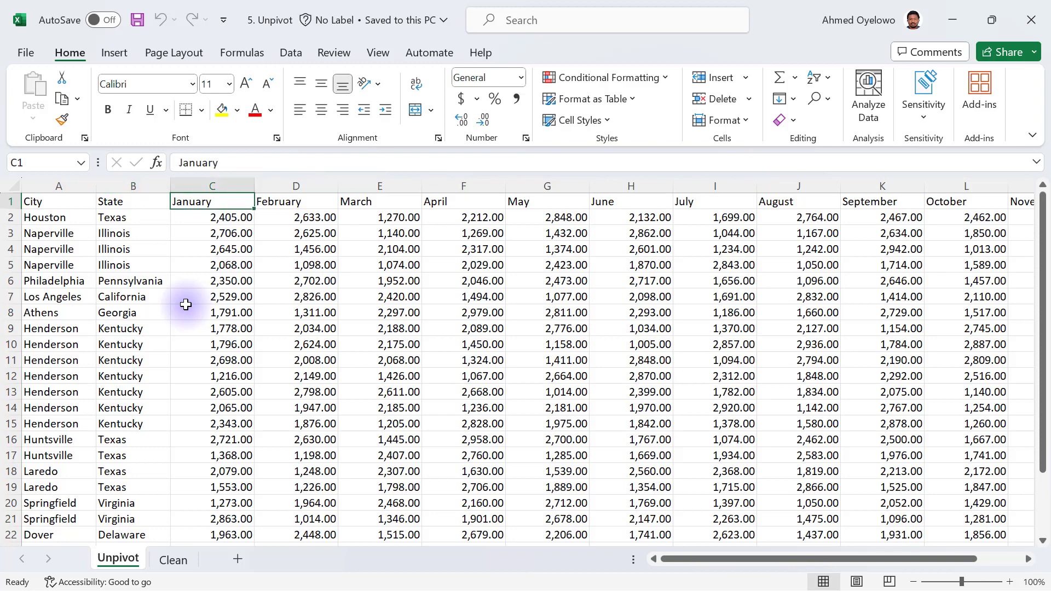
pyautogui.press('Down')
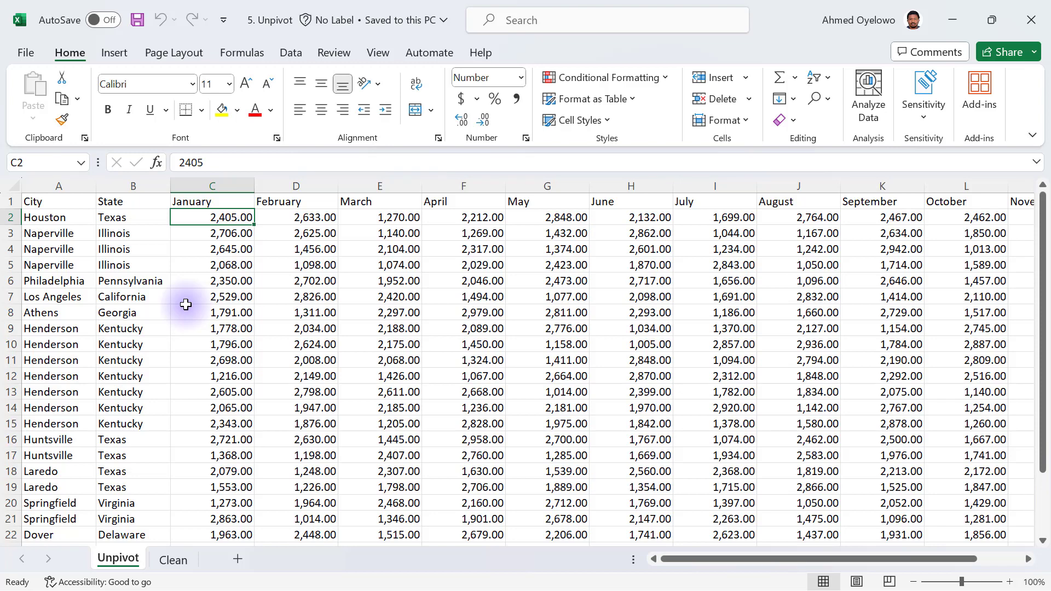
pyautogui.press('Up')
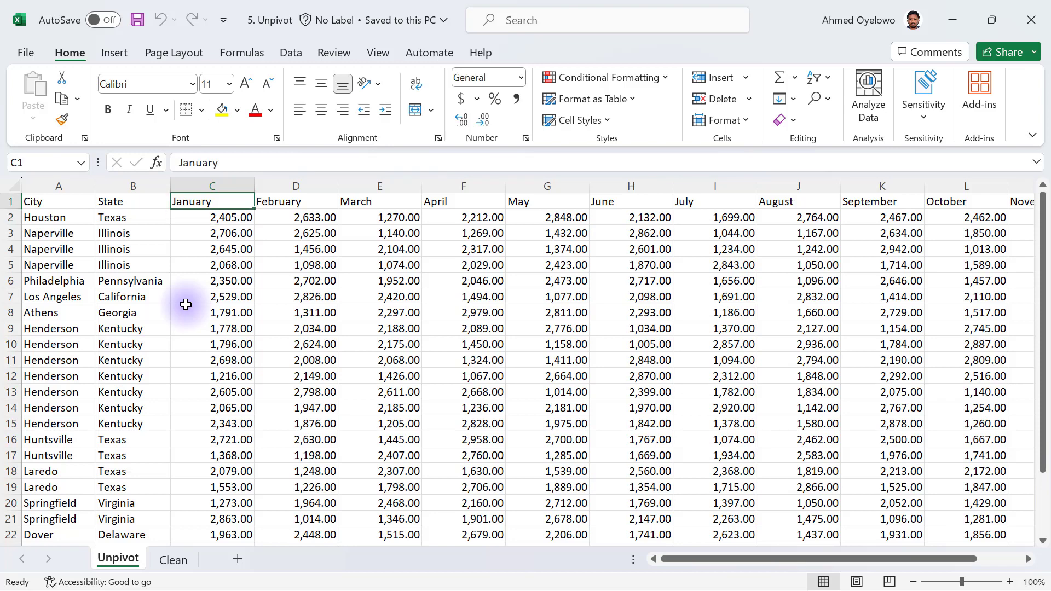
pyautogui.press('Down')
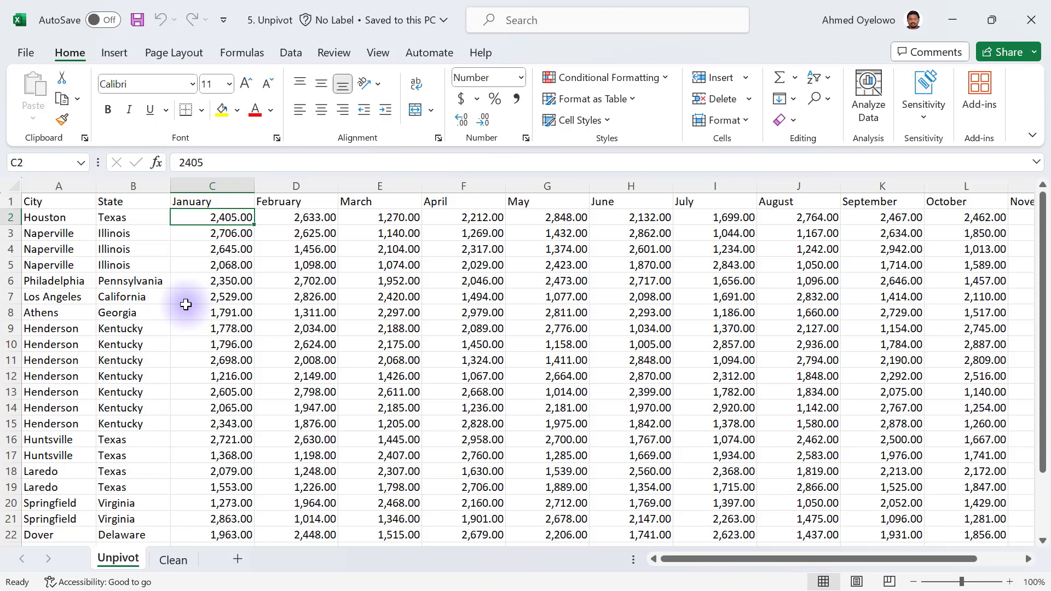
pyautogui.hotkey('ctrl', 'shift', 'Down')
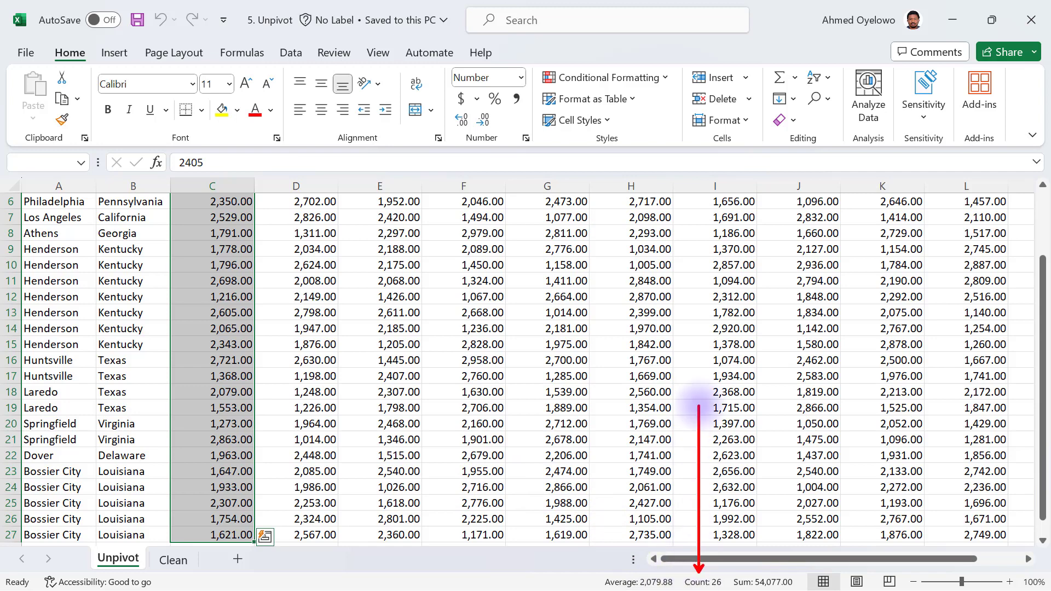
# Reselect the twelve month headers and return to the first January sales value
pyautogui.hotkey('ctrl', 'Up')
pyautogui.press('Left')
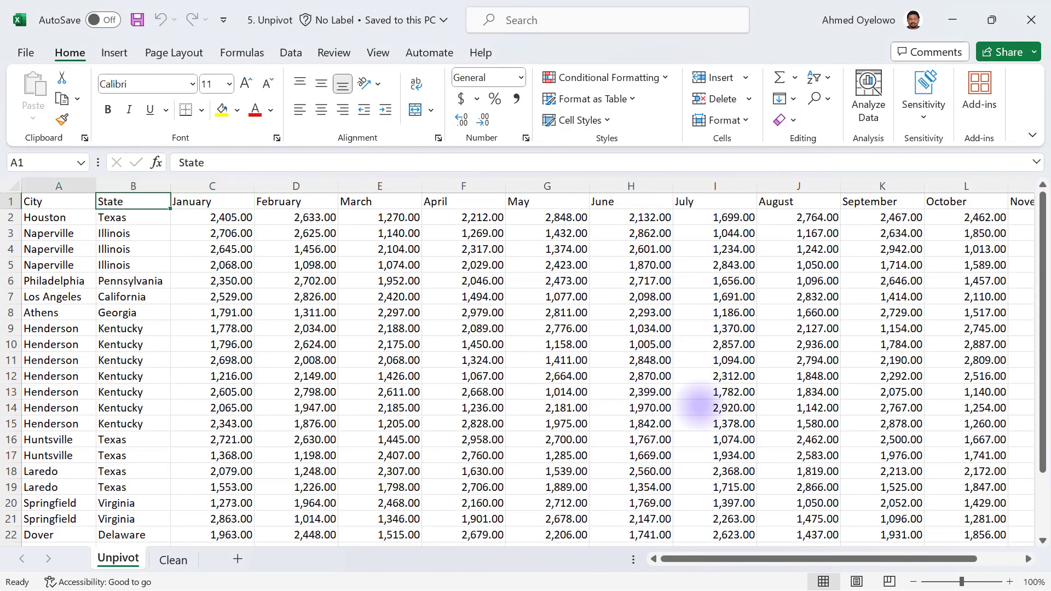
pyautogui.press('Left')
pyautogui.press('Right')
pyautogui.press('Right')
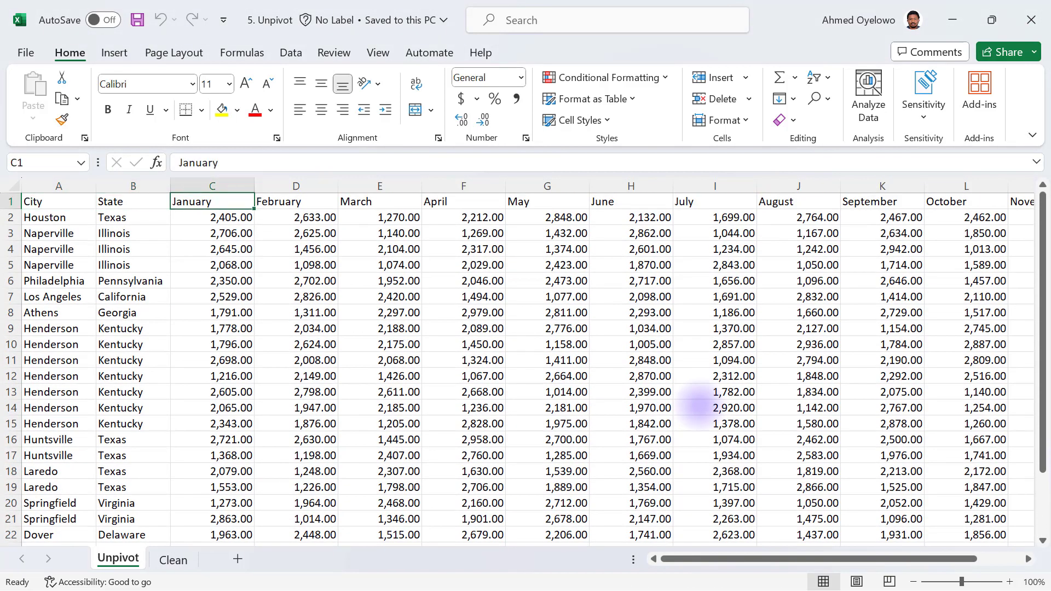
pyautogui.hotkey('ctrl', 'shift', 'Right')
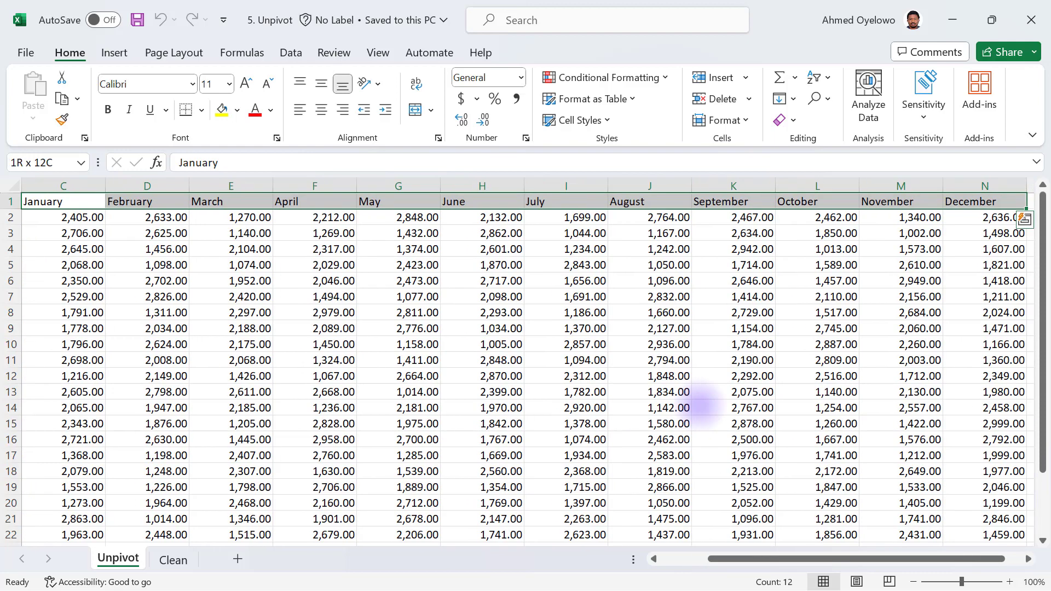
pyautogui.hotkey('ctrl', 'Home')
pyautogui.press('Right')
pyautogui.press('Right')
pyautogui.press('Right')
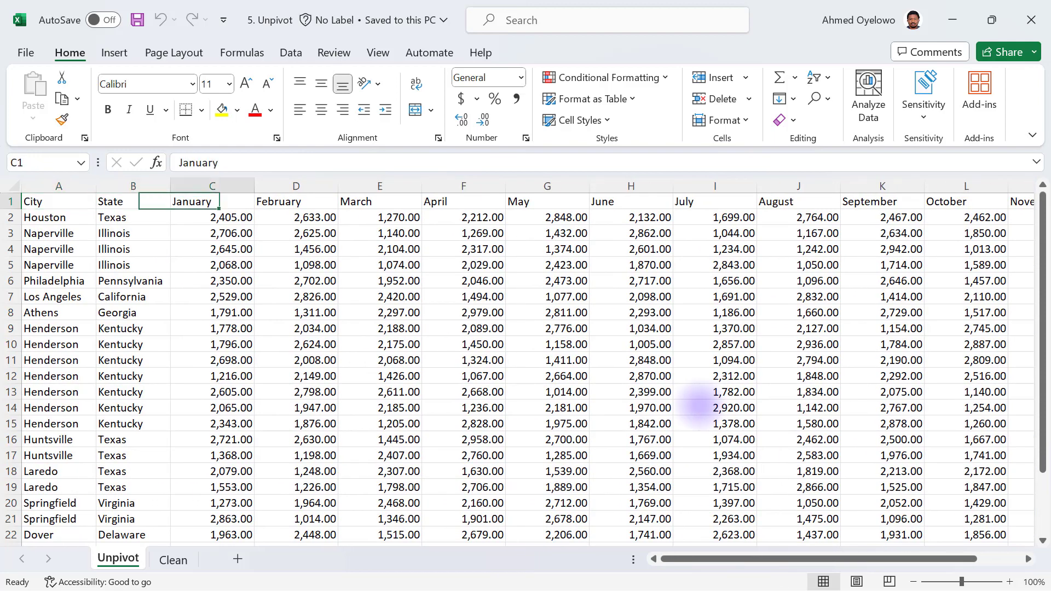
pyautogui.press('Left')
pyautogui.press('Down')
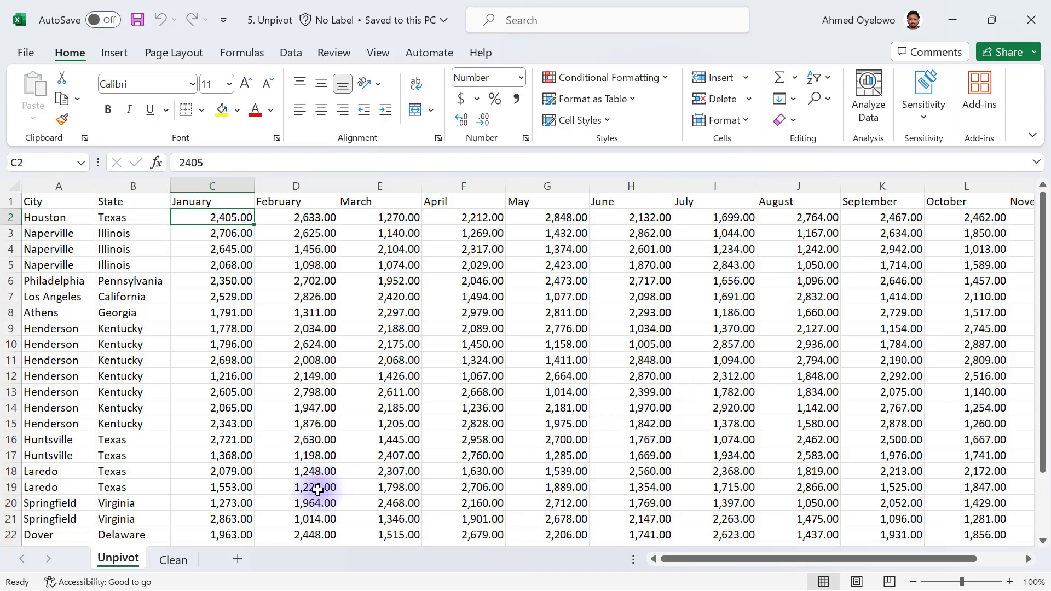
# Compare the Clean sheet's State and Month entries against the Unpivot sheet's twelve month headers
pyautogui.click(167, 559)
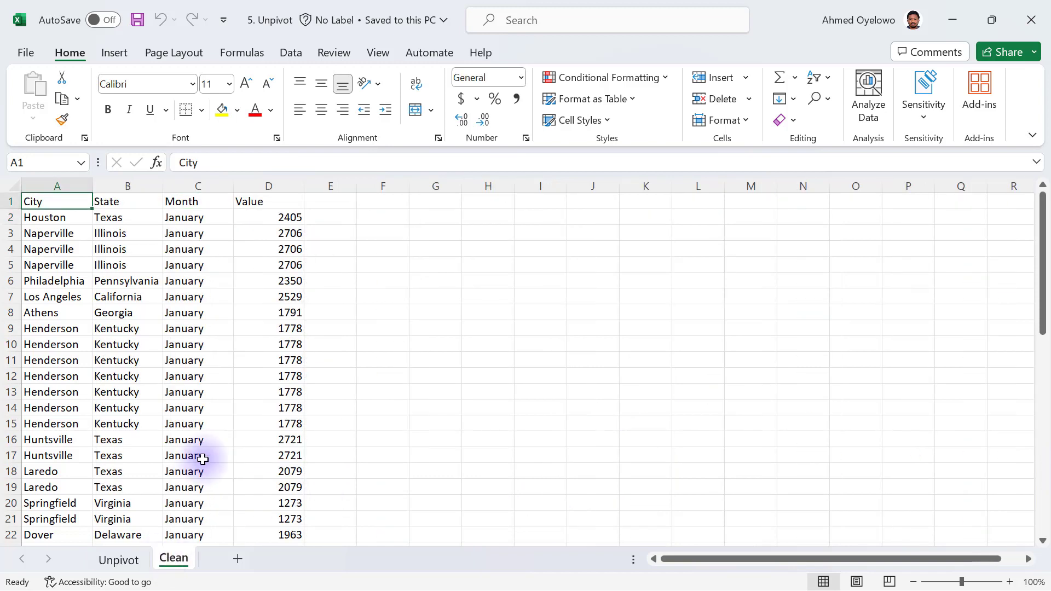
pyautogui.click(103, 217)
pyautogui.press('Right')
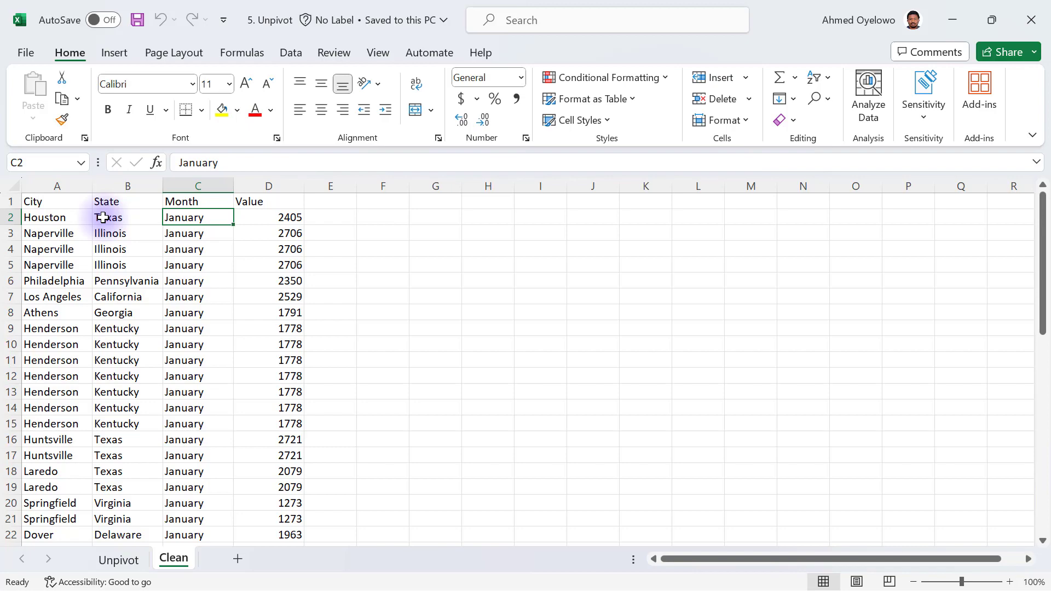
pyautogui.hotkey('ctrl', 'pageup')
pyautogui.press('Up')
pyautogui.hotkey('ctrl', 'shift', 'Right')
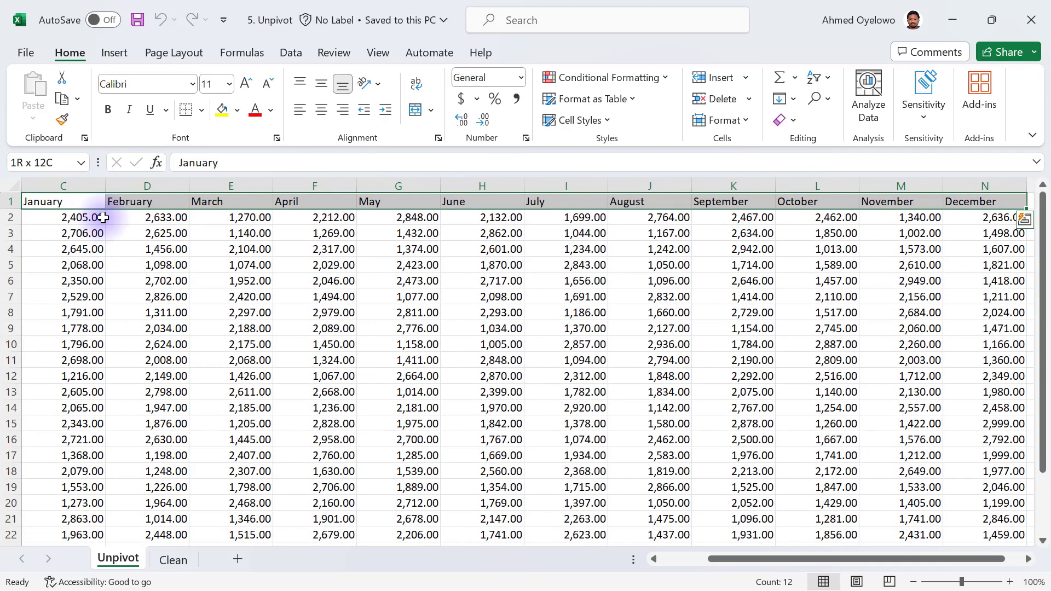
pyautogui.hotkey('ctrl', 'Home')
pyautogui.hotkey('ctrl', 'pagedown')
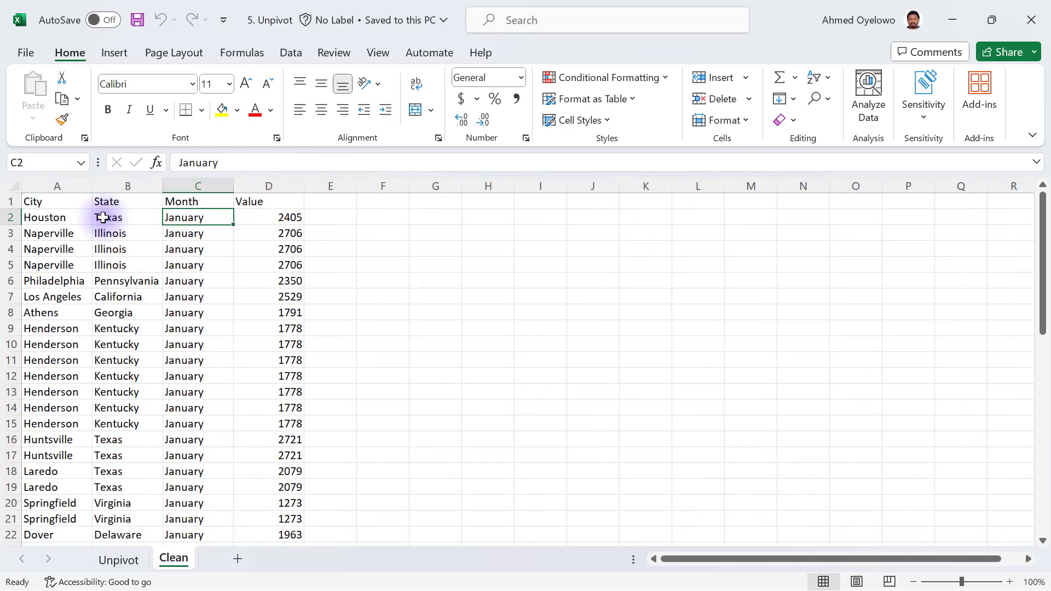
pyautogui.moveTo(103, 217); pyautogui.dragTo(197, 290)
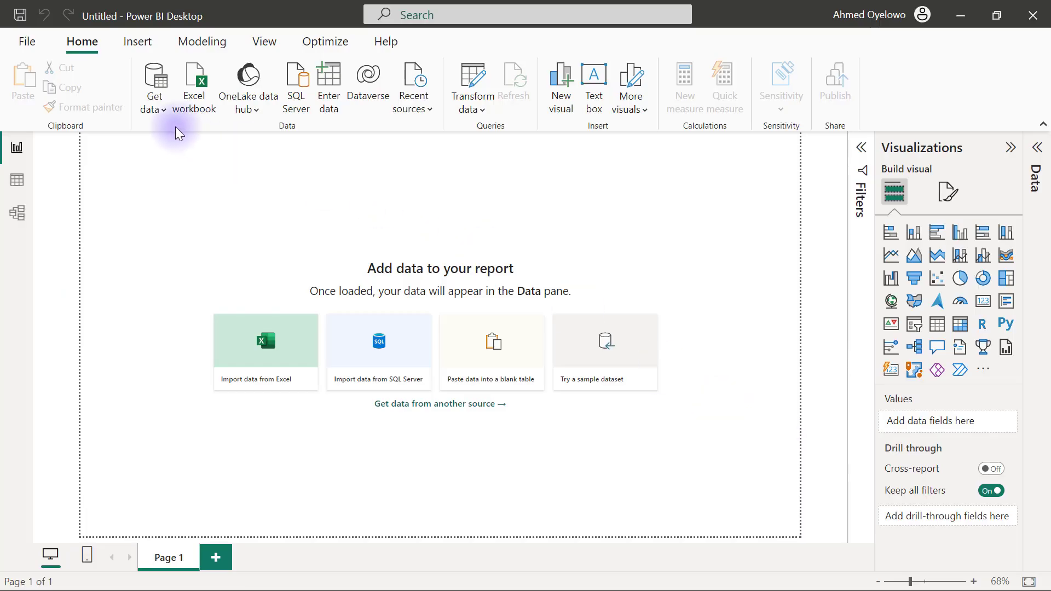
# Import the Unpivot table from 5. Unpivot.xlsx via Get data > Excel workbook into Power Query Editor
pyautogui.click(162, 112)
pyautogui.click(212, 158)
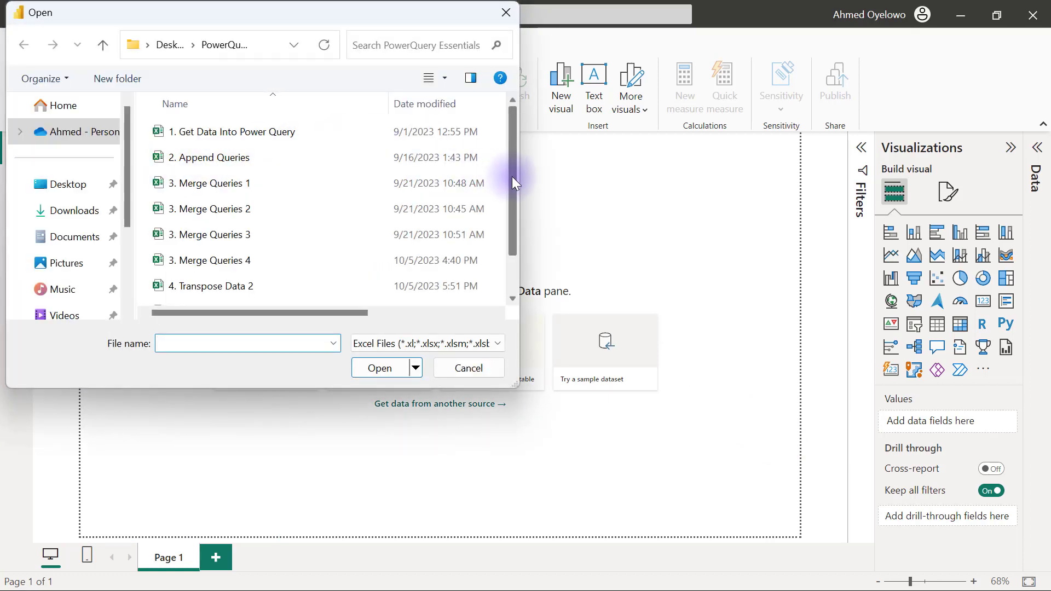
pyautogui.scroll(-2, 513, 180)
pyautogui.click(224, 293)
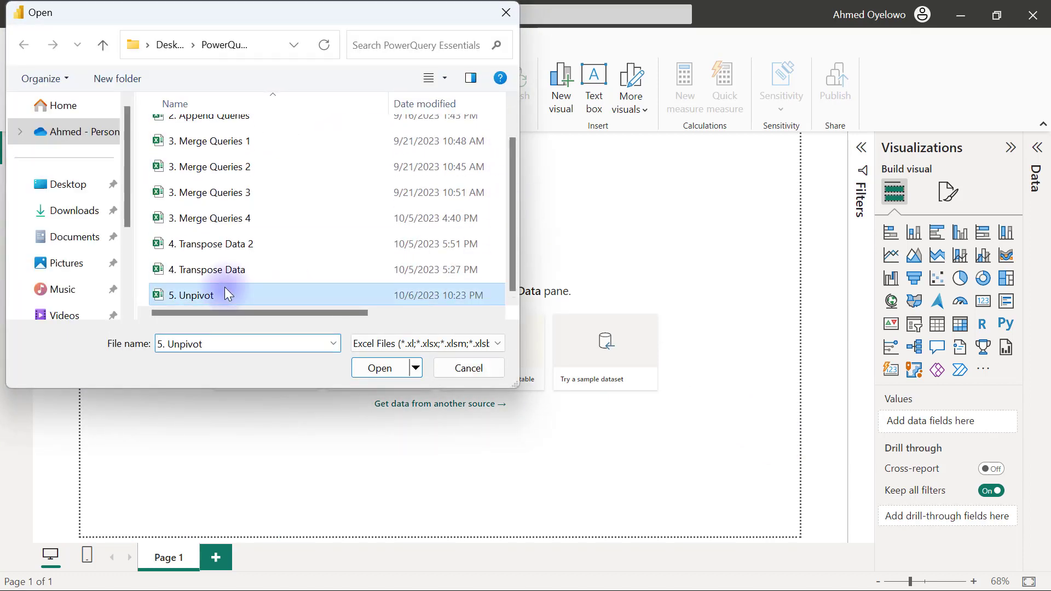
pyautogui.click(363, 365)
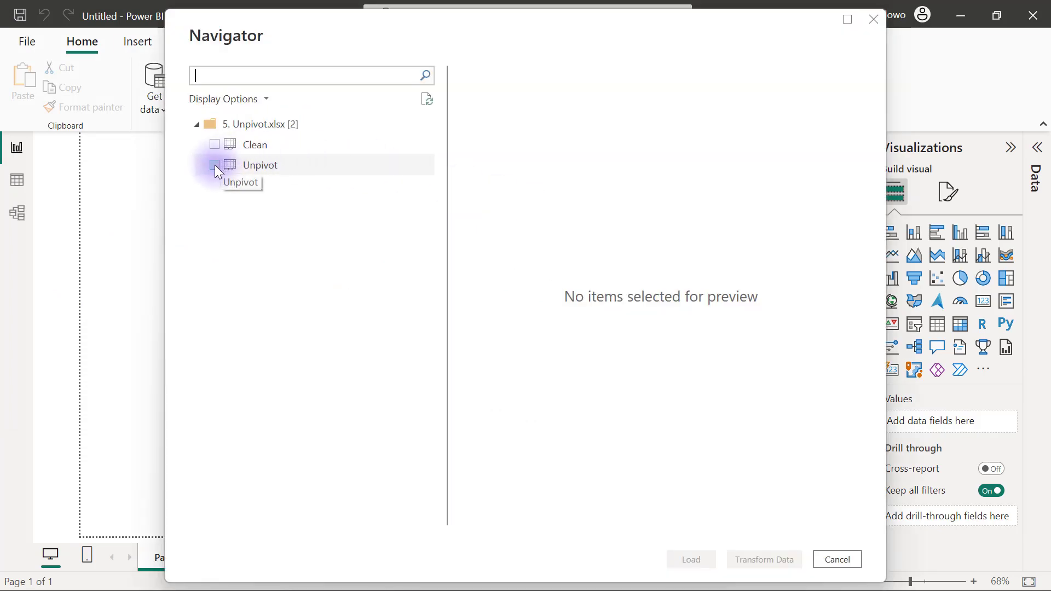
pyautogui.click(215, 166)
pyautogui.click(751, 559)
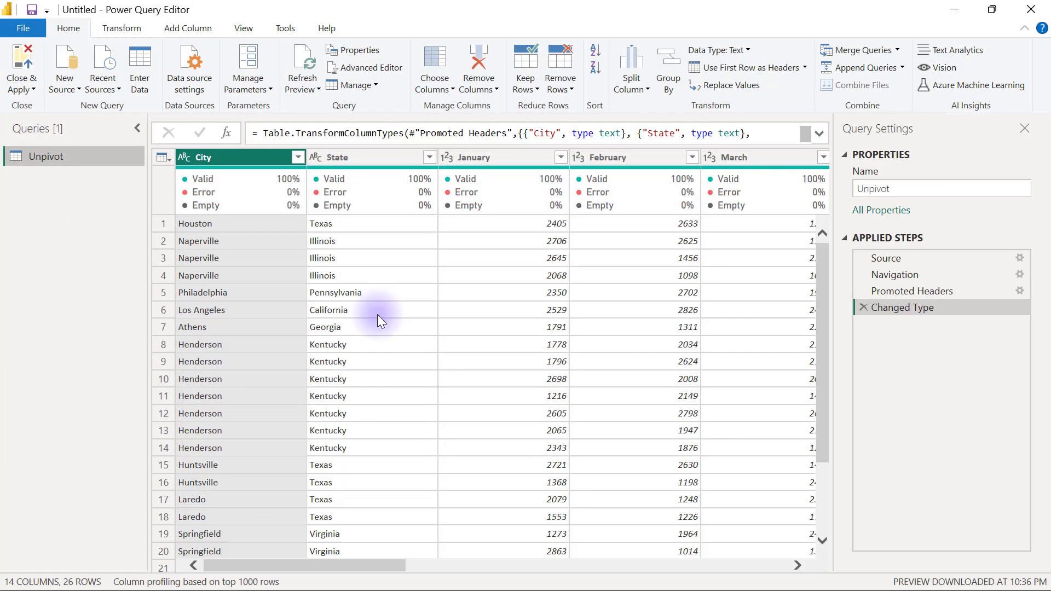
# Check January's data type, select City and State, and review the Transform > Unpivot Columns options
pyautogui.click(498, 159)
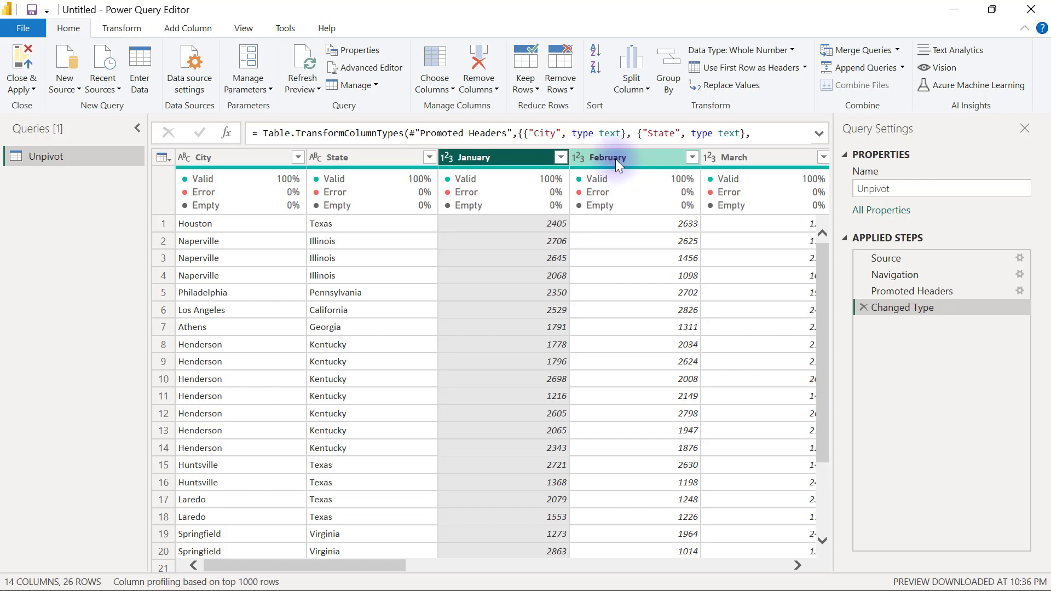
pyautogui.click(218, 156)
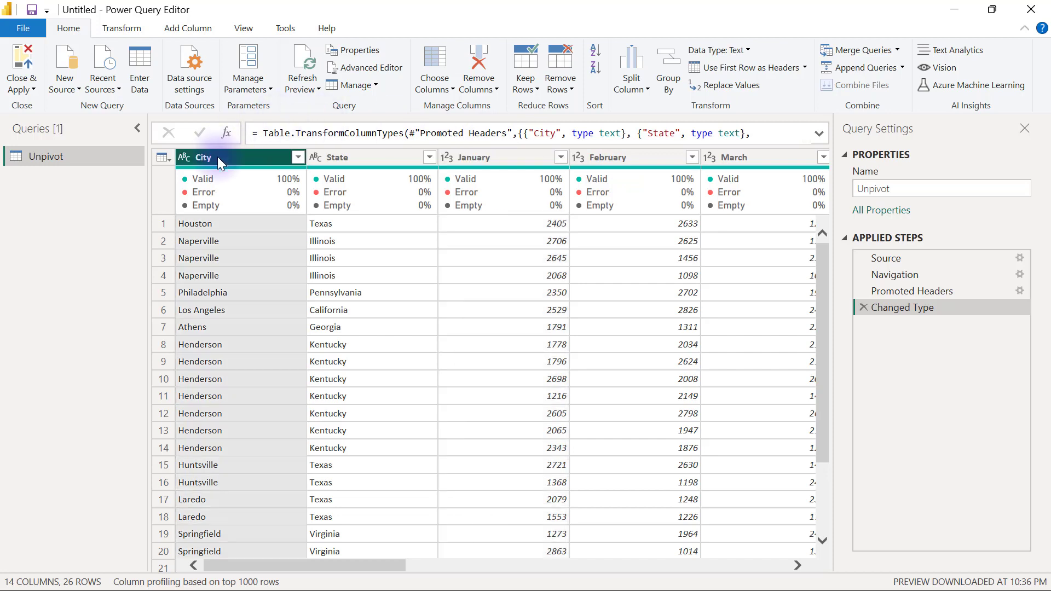
pyautogui.keyDown('ctrl'); pyautogui.click(343, 157); pyautogui.keyUp('ctrl')
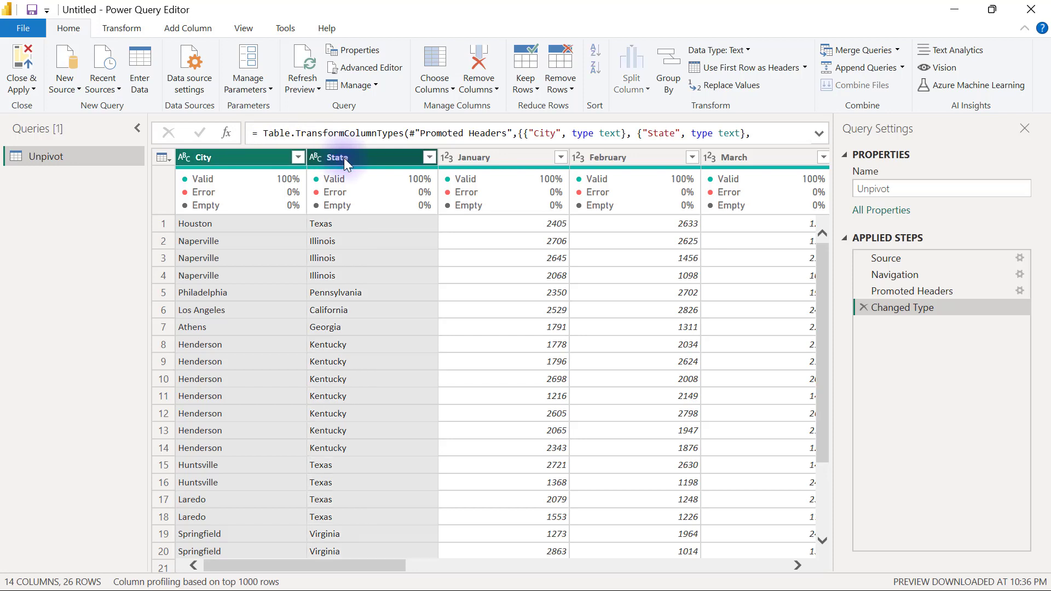
pyautogui.click(119, 29)
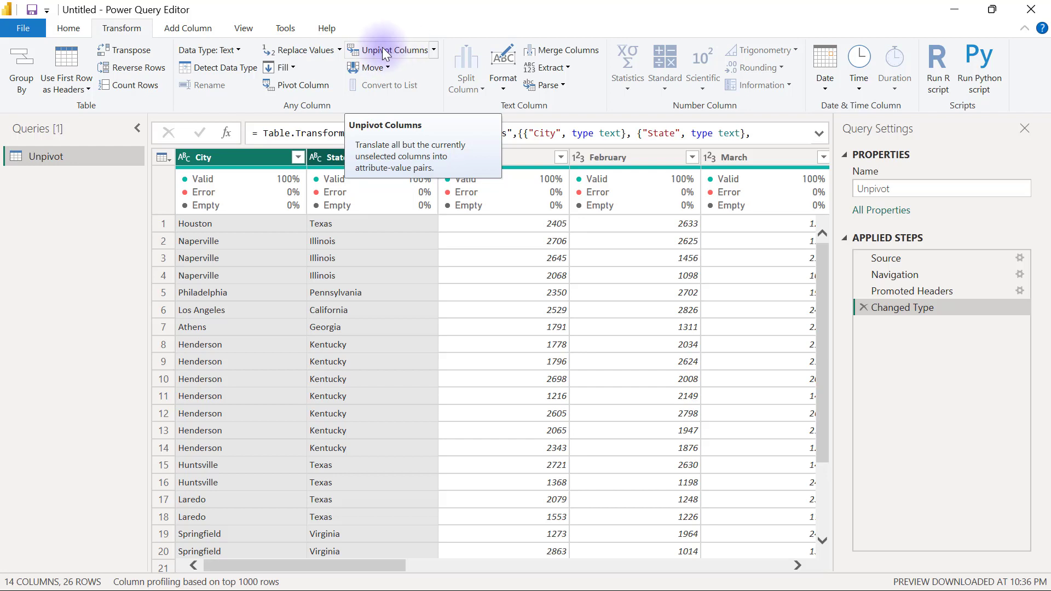
pyautogui.click(434, 49)
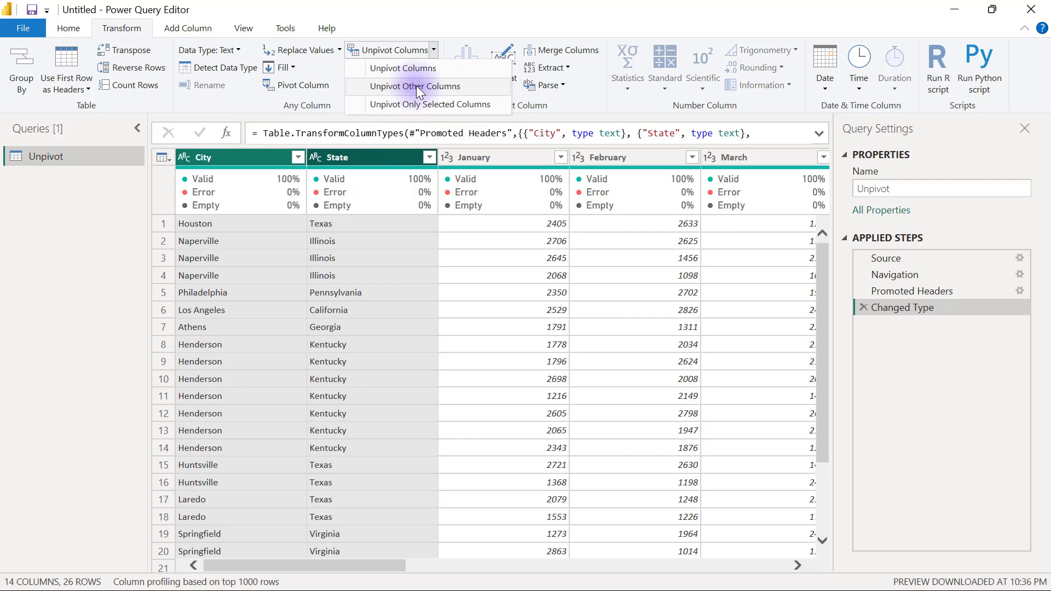
pyautogui.click(227, 158)
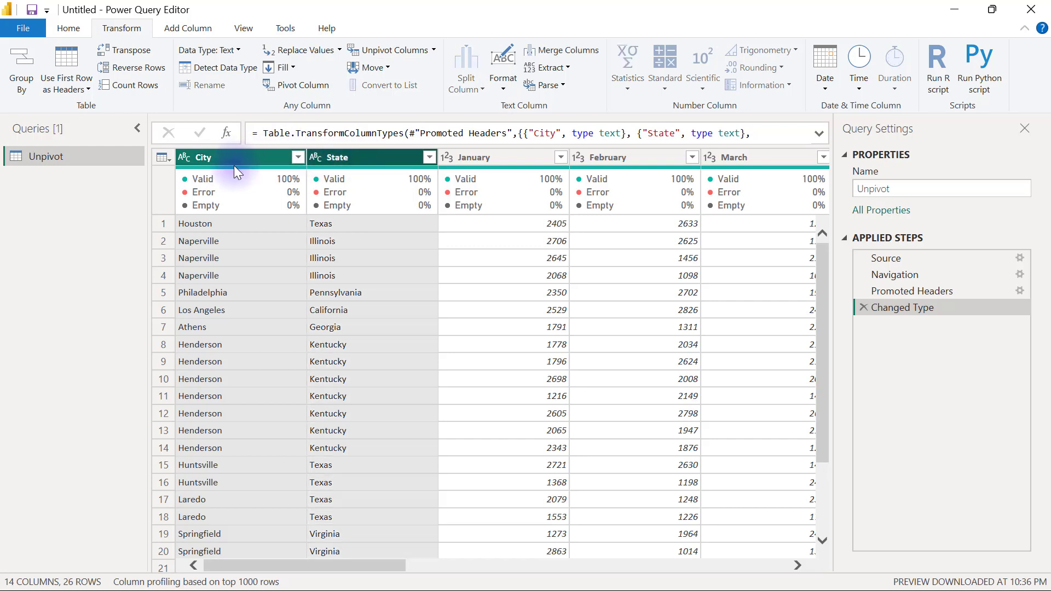
# Apply Unpivot Other Columns to City and State, then inspect the new Attribute and Value columns
pyautogui.rightClick(355, 155)
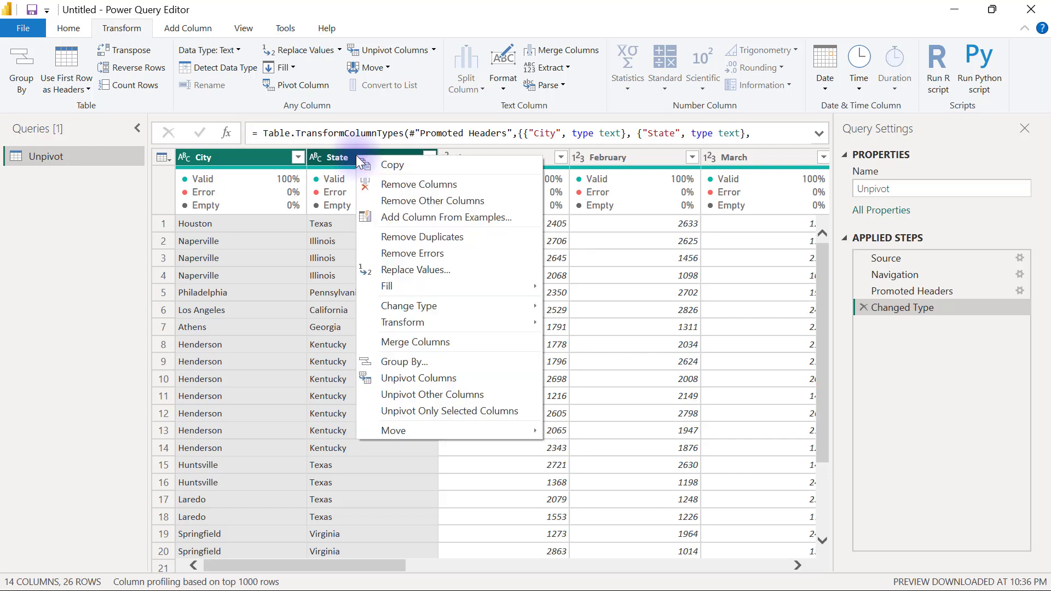
pyautogui.click(439, 394)
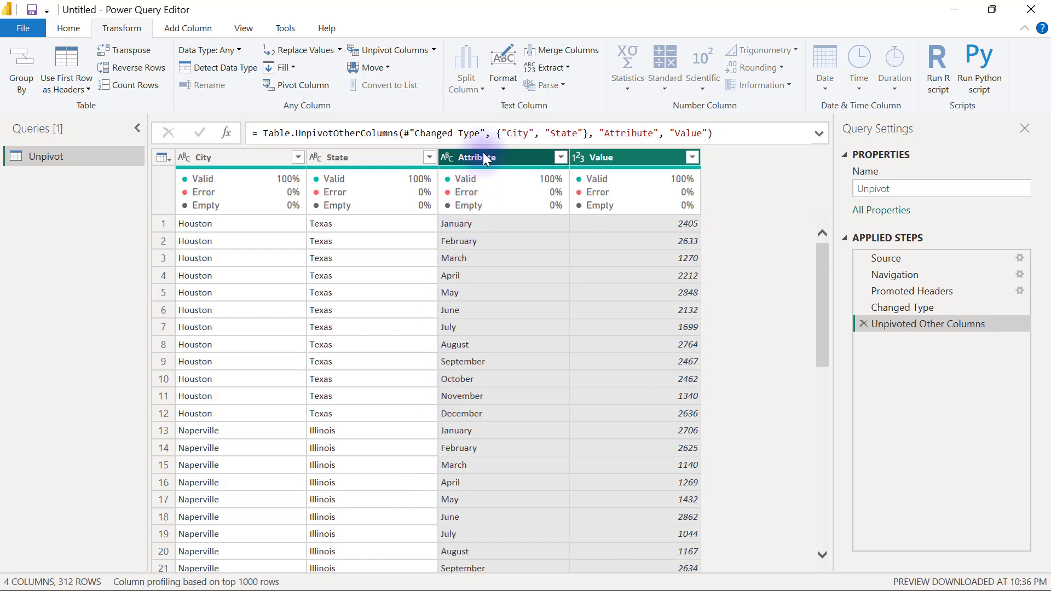
pyautogui.click(485, 153)
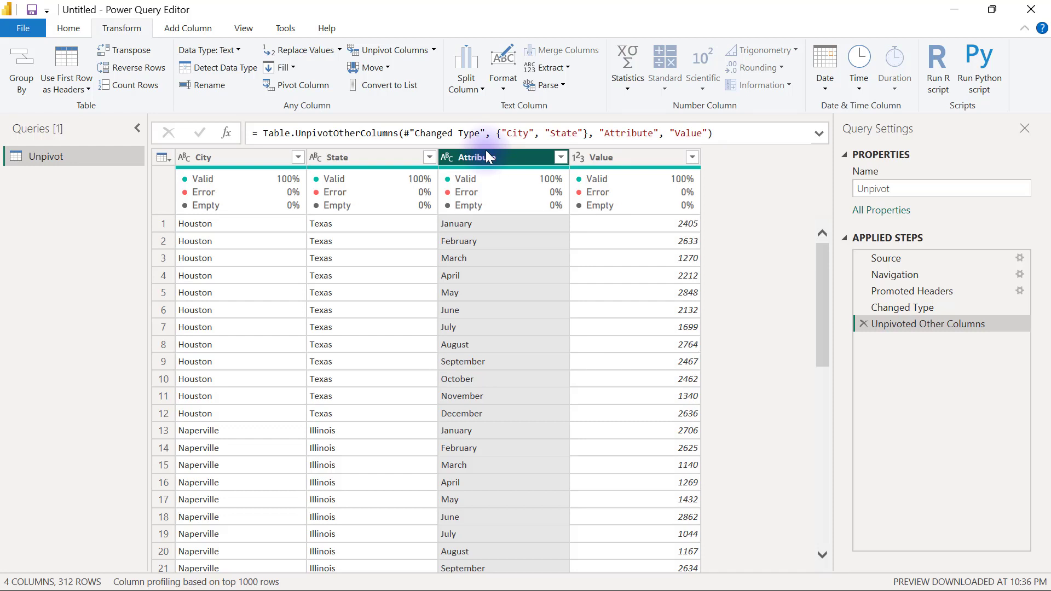
pyautogui.click(627, 162)
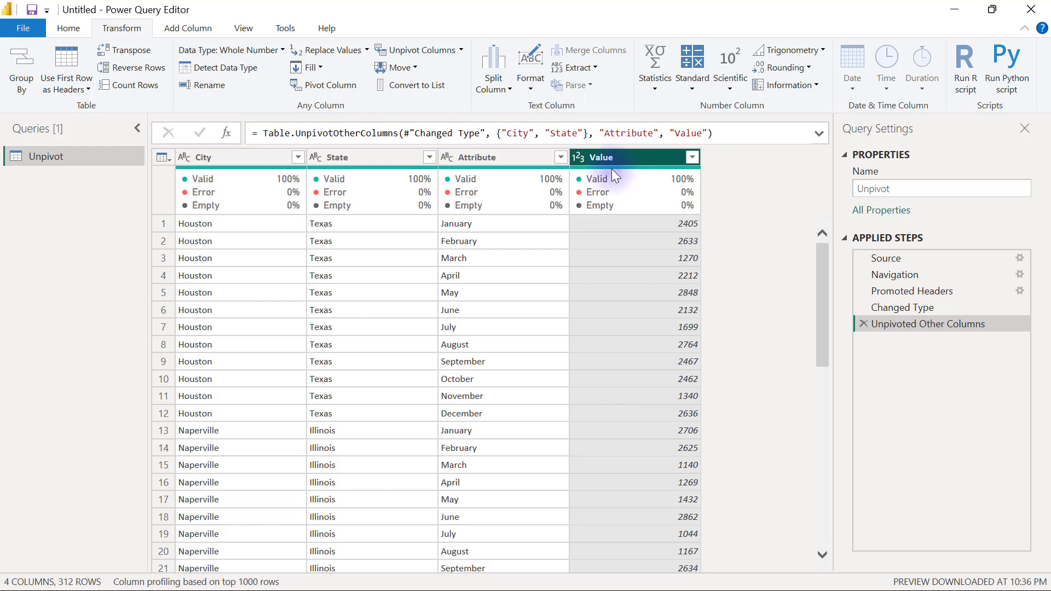
pyautogui.click(494, 227)
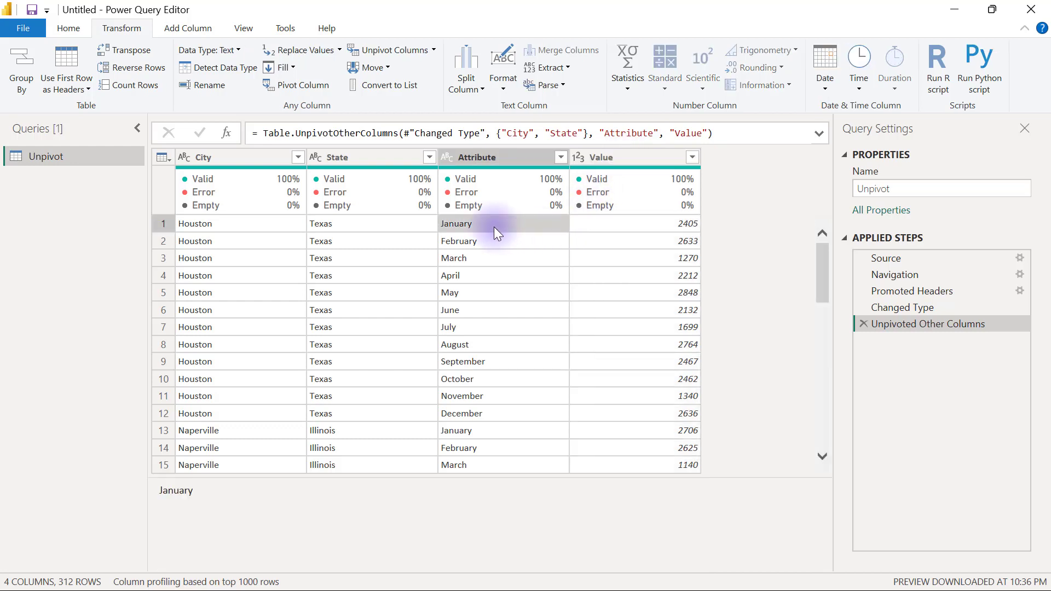
pyautogui.click(487, 431)
pyautogui.moveTo(820, 261); pyautogui.dragTo(832, 304)
pyautogui.click(489, 446)
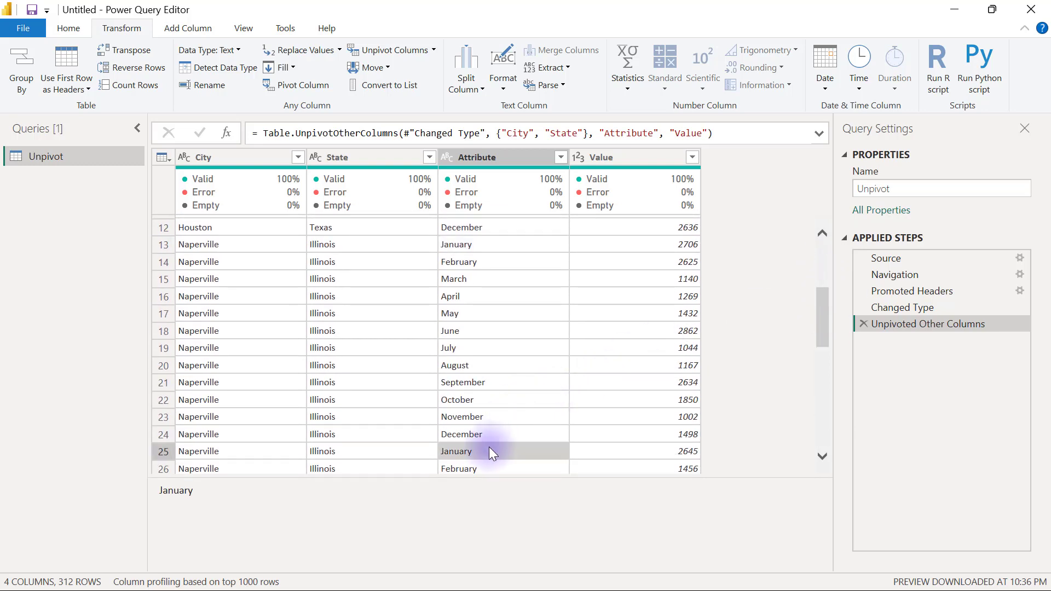
pyautogui.scroll(4, 503, 328)
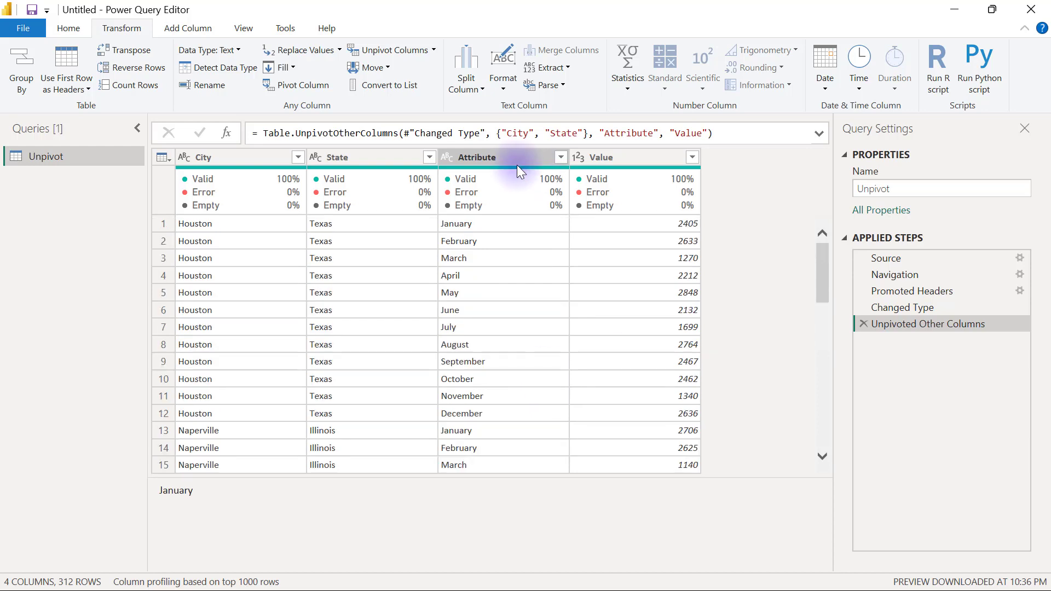
pyautogui.click(469, 158)
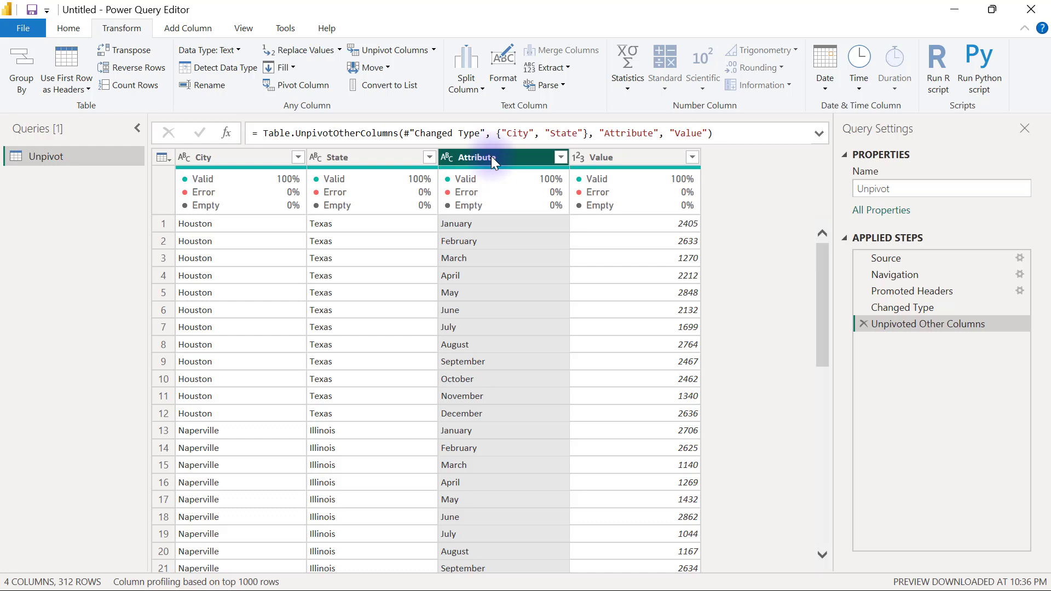
pyautogui.click(626, 156)
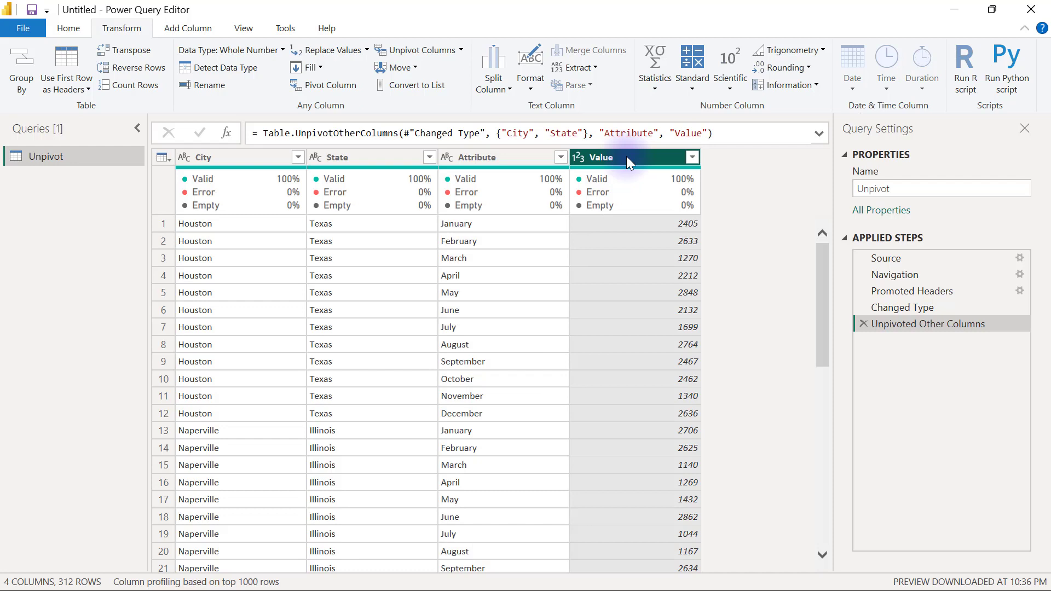
pyautogui.click(490, 160)
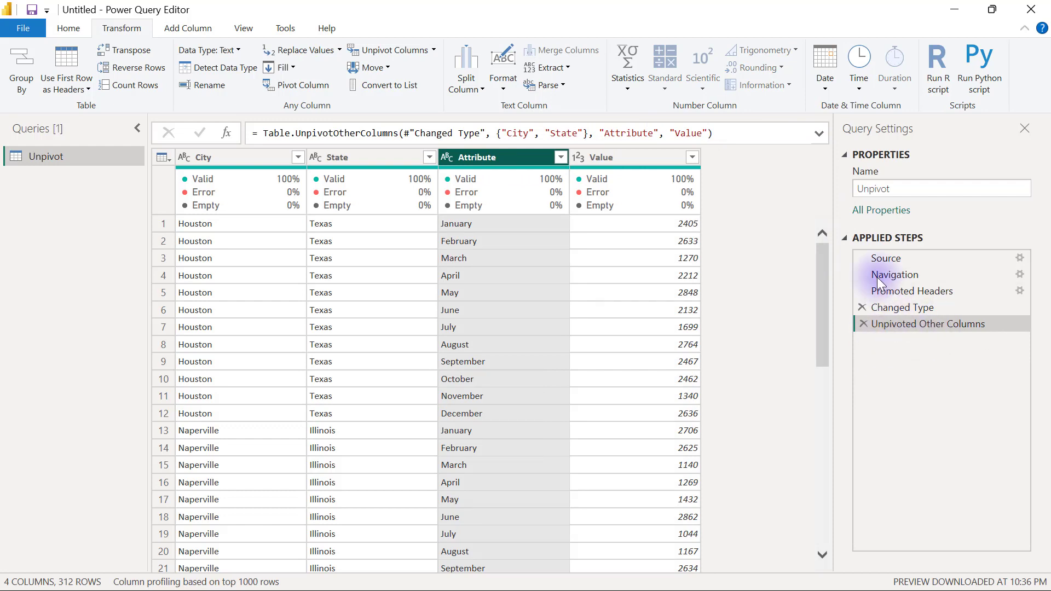
# Edit the unpivot step's formula to rename Attribute to Month and Value to Sales
pyautogui.doubleClick(373, 136)
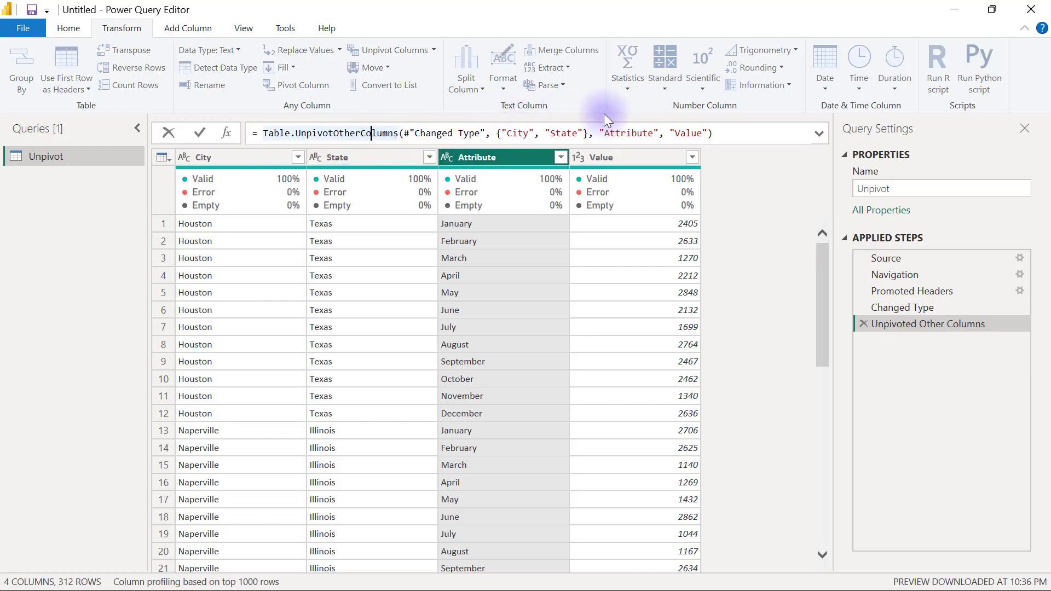
pyautogui.doubleClick(656, 135)
pyautogui.press('BackSpace')
pyautogui.press('BackSpace')
pyautogui.press('BackSpace')
pyautogui.press('BackSpace')
pyautogui.press('BackSpace')
pyautogui.press('BackSpace')
pyautogui.press('BackSpace')
pyautogui.press('BackSpace')
pyautogui.press('BackSpace')
pyautogui.write('Month')
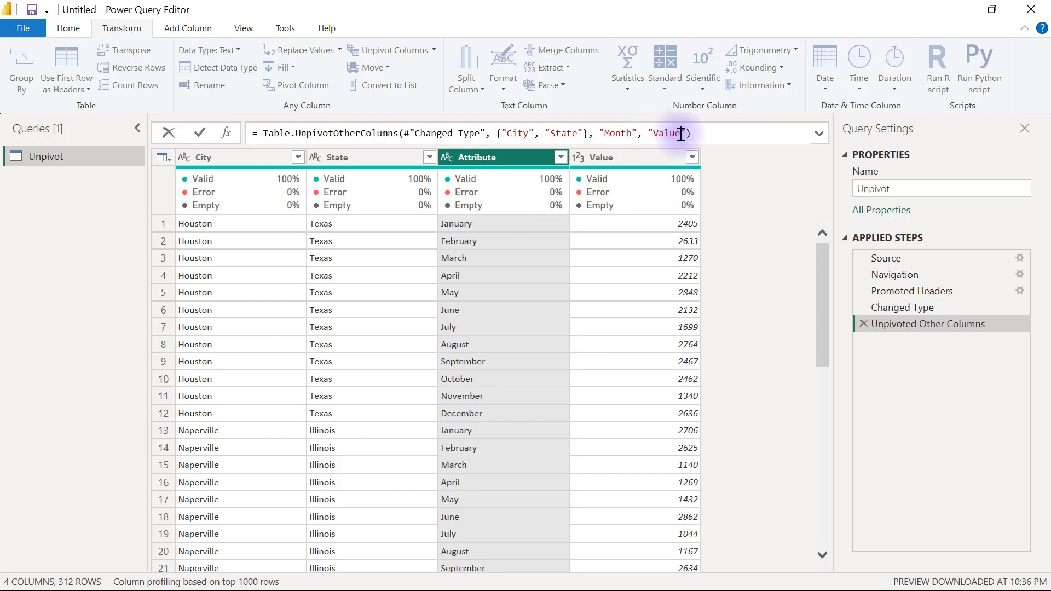
pyautogui.press('BackSpace')
pyautogui.press('BackSpace')
pyautogui.press('BackSpace')
pyautogui.press('BackSpace')
pyautogui.press('BackSpace')
pyautogui.write('Sales')
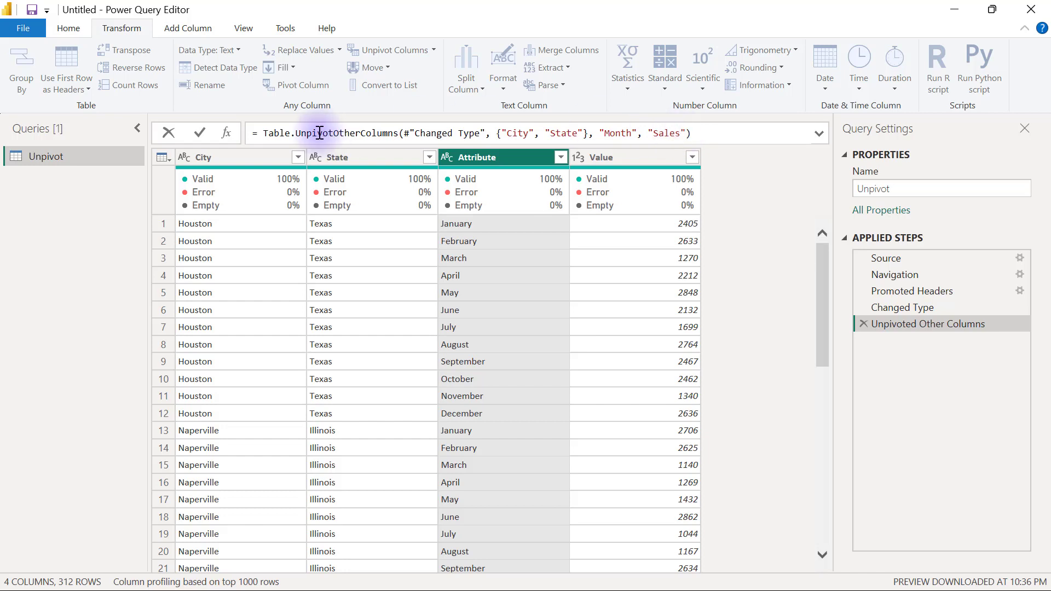
pyautogui.click(207, 138)
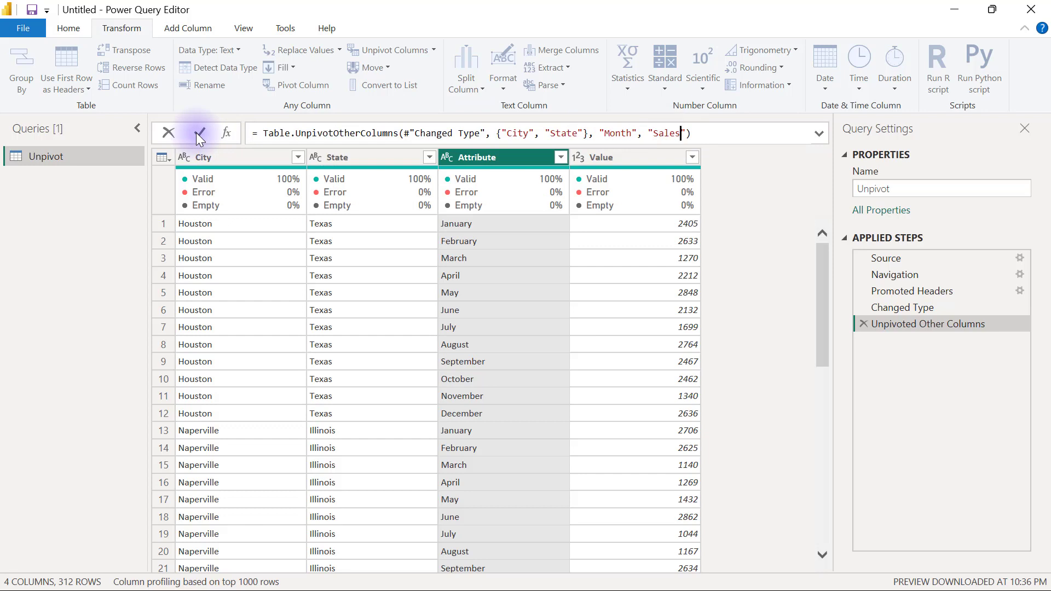
pyautogui.click(196, 133)
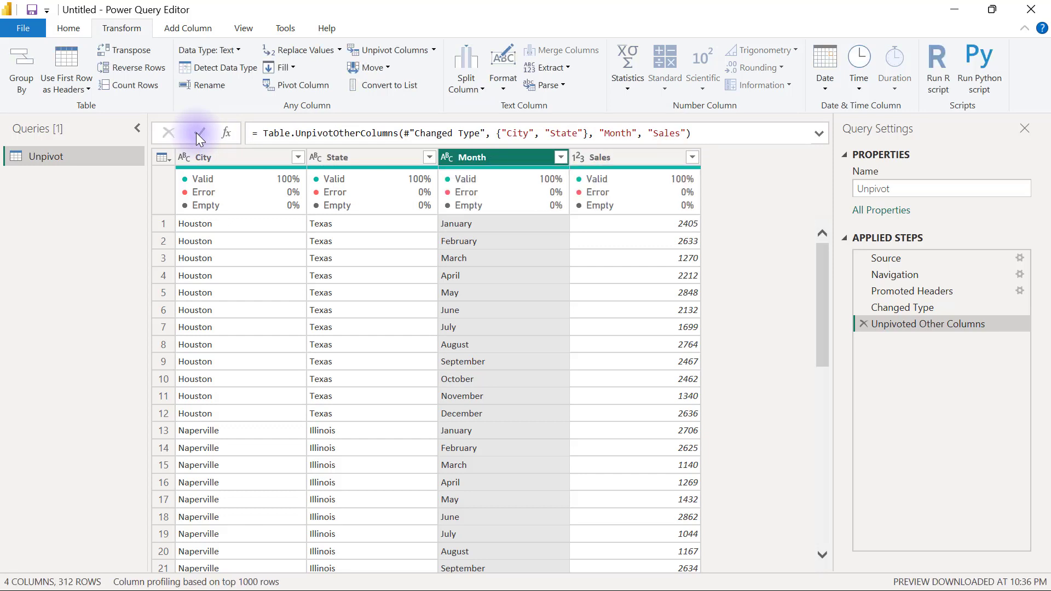